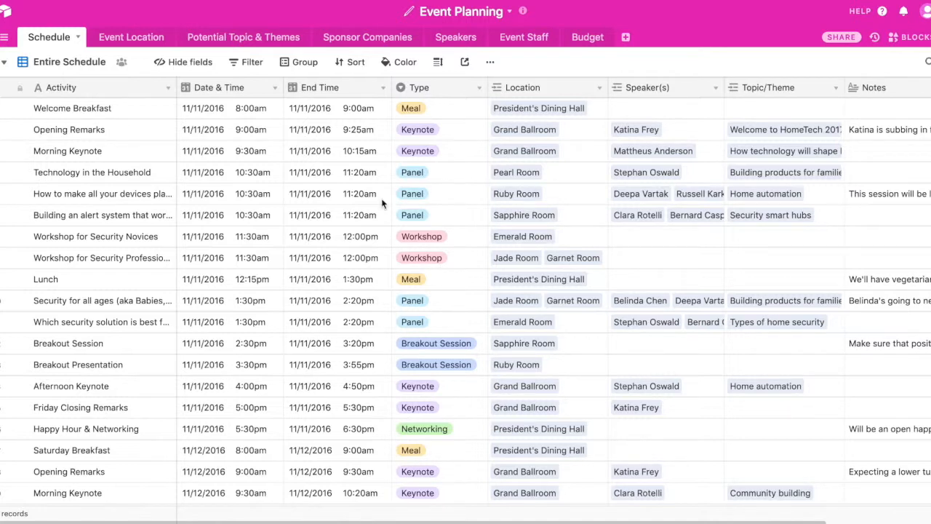
Add a "Fireside Chat" option to the Type single select field and save the field.
click(480, 90)
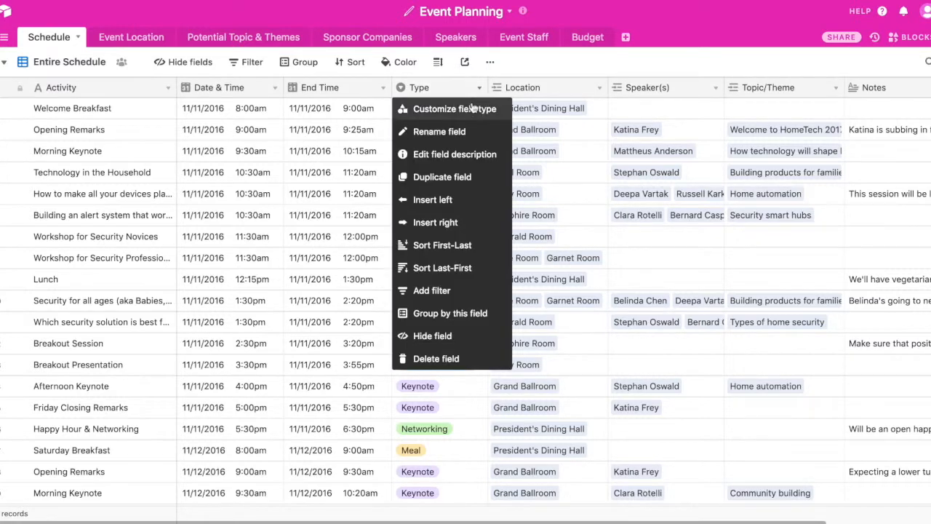
click(472, 112)
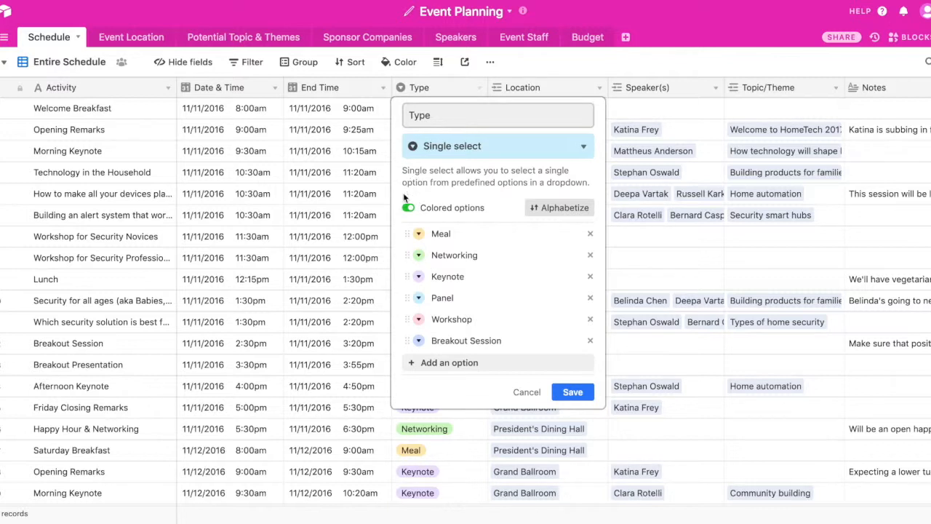
click(435, 362)
text(Fireside Chat)
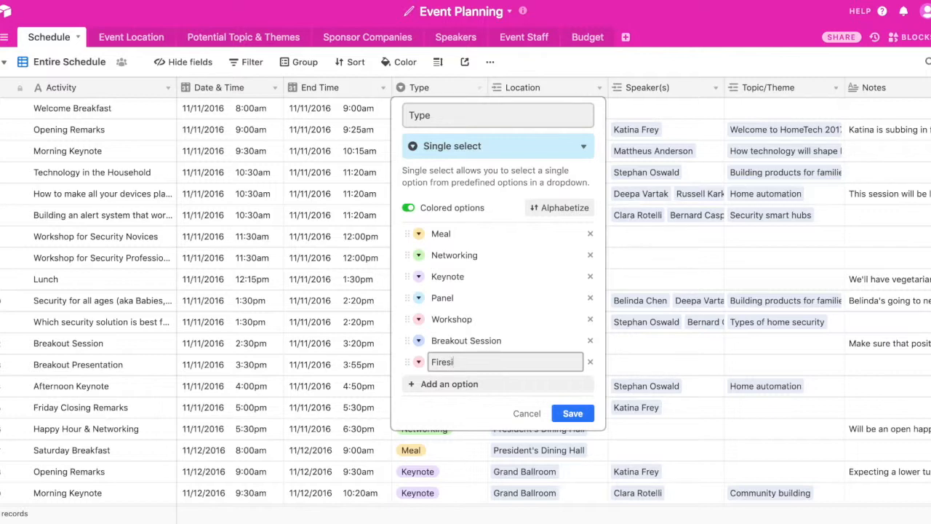
click(569, 408)
Set the Welcome Breakfast activity's Type to Fireside Chat.
click(460, 109)
click(452, 110)
scroll(439, 221, down, 2)
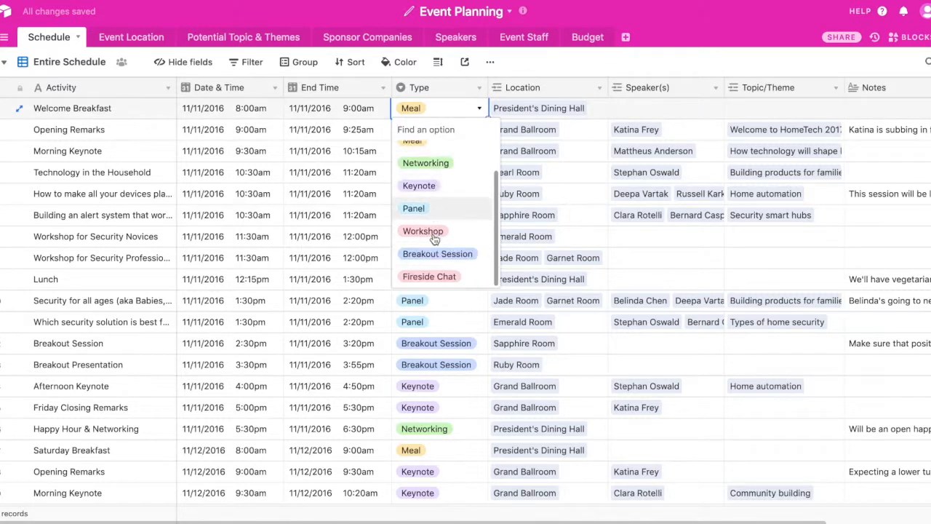
click(432, 278)
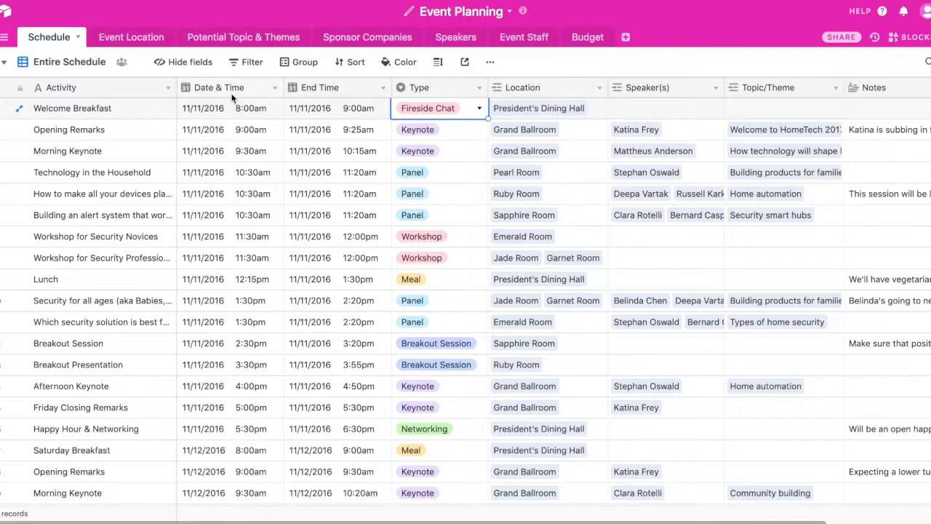
Check the configuration of the Date & Time field without changing it.
click(259, 93)
double_click(259, 90)
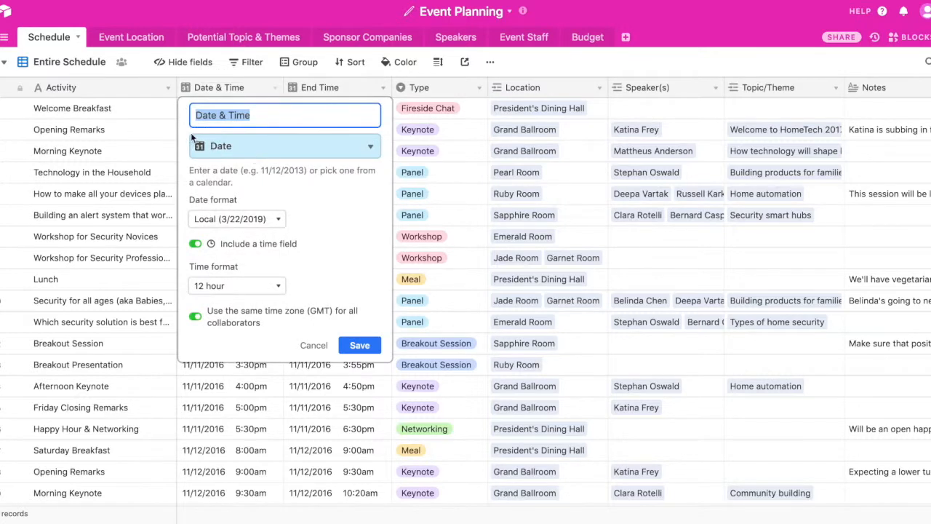
key(Escape)
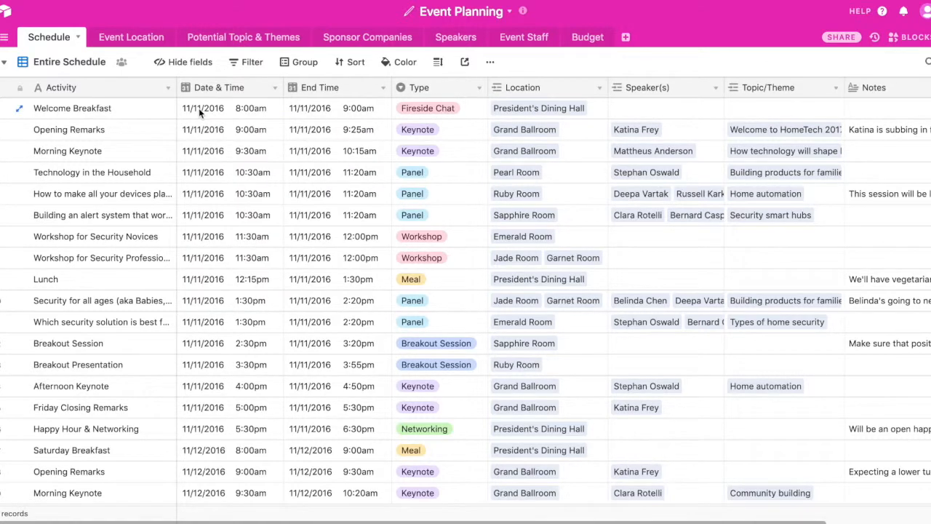
View the date and time choices of the Welcome Breakfast activity's Date & Time cell.
click(199, 108)
click(199, 107)
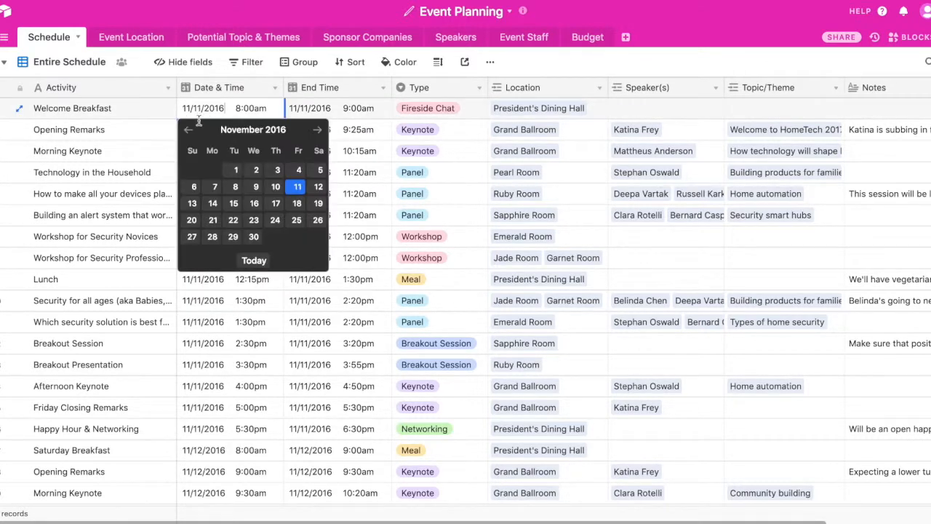
click(250, 108)
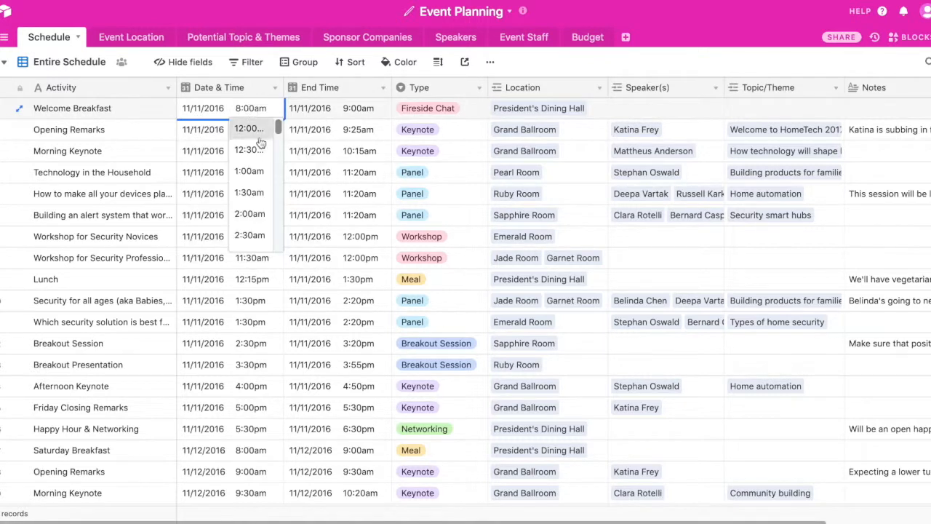
click(266, 16)
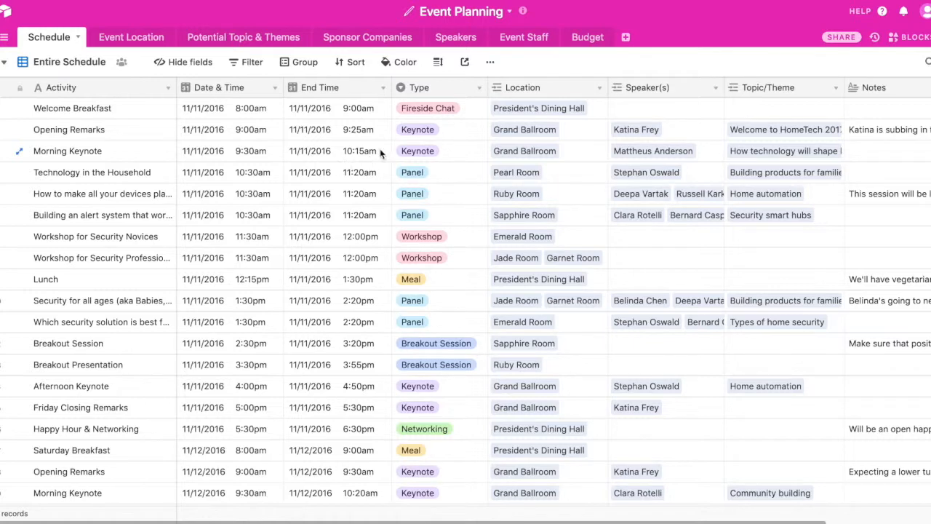
Examine the list of available field types for the Notes field, and leave the field as it is.
scroll(379, 148, right, 4)
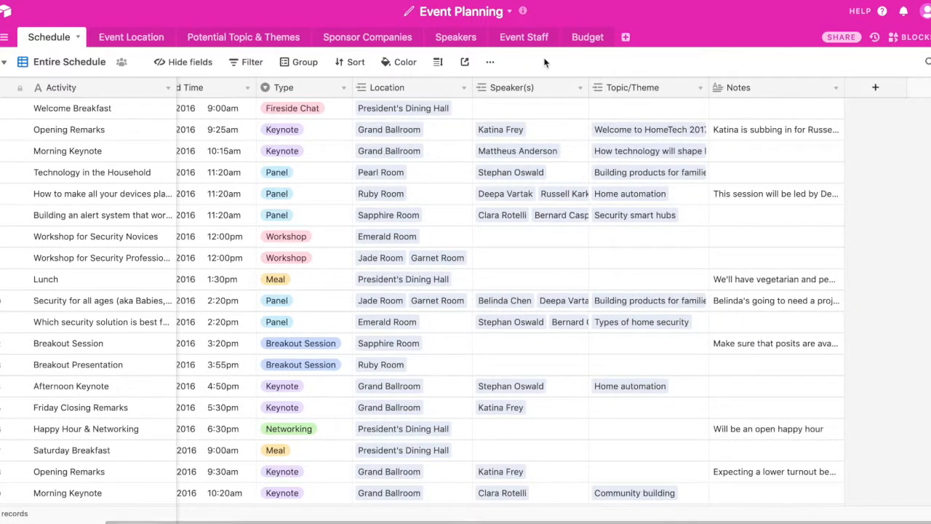
double_click(747, 91)
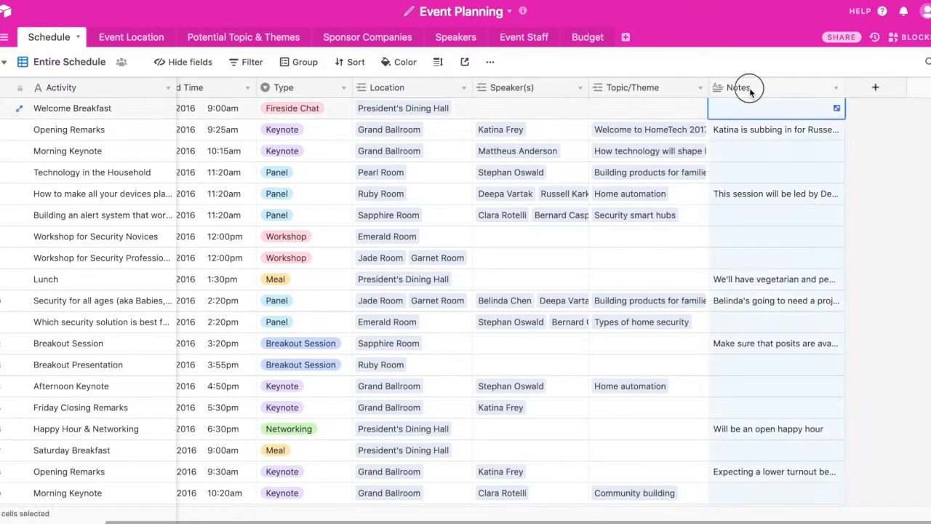
click(793, 147)
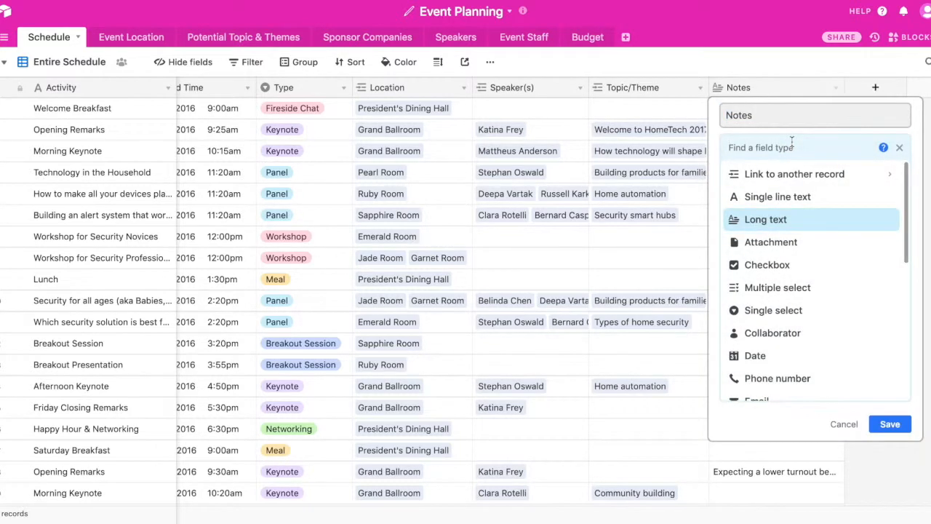
scroll(771, 228, down, 5)
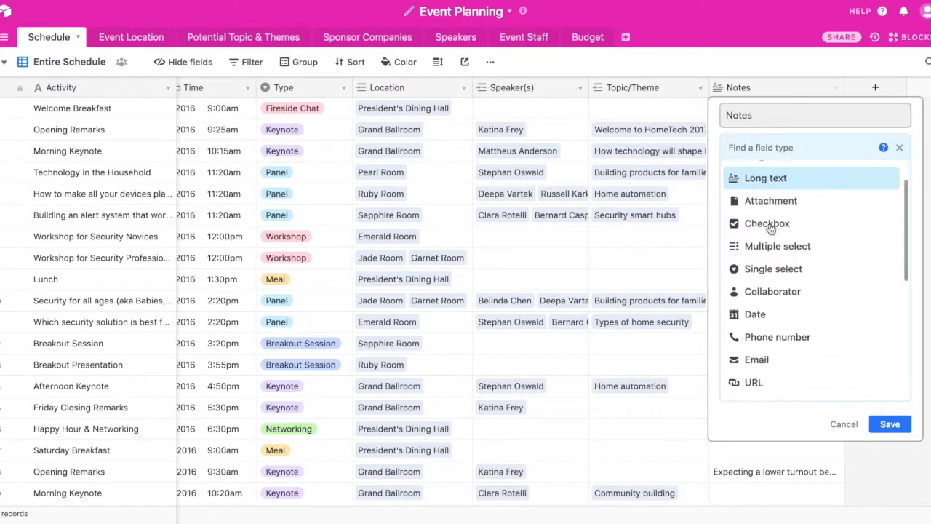
scroll(771, 228, down, 3)
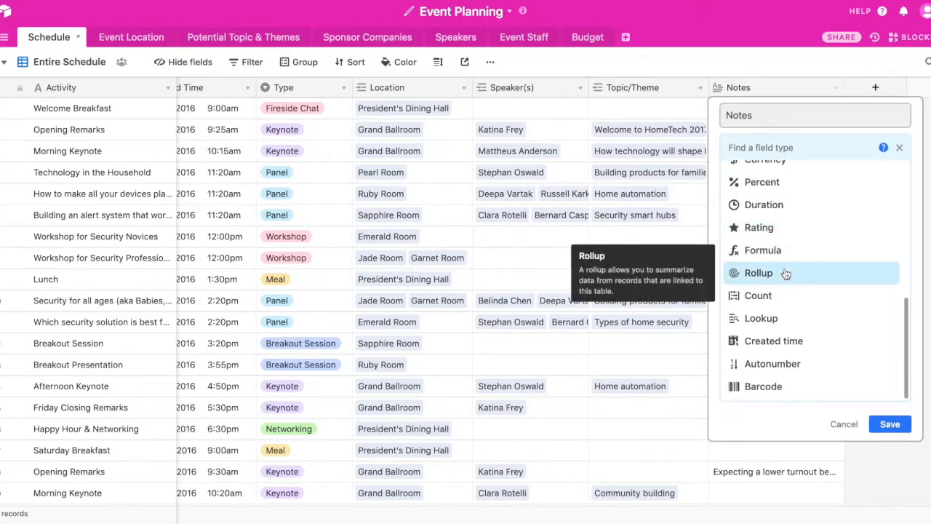
click(843, 425)
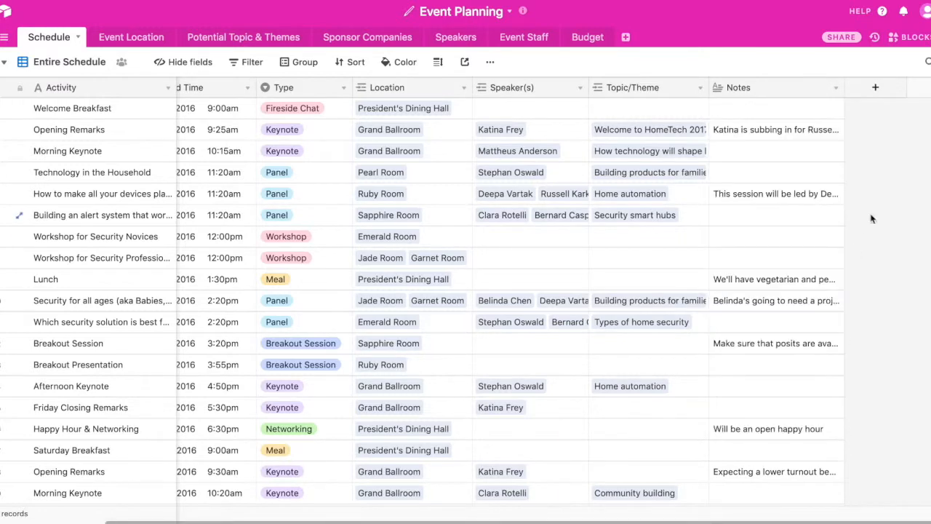
Try adding a new field after Notes in the Schedule table, and delete it.
click(875, 87)
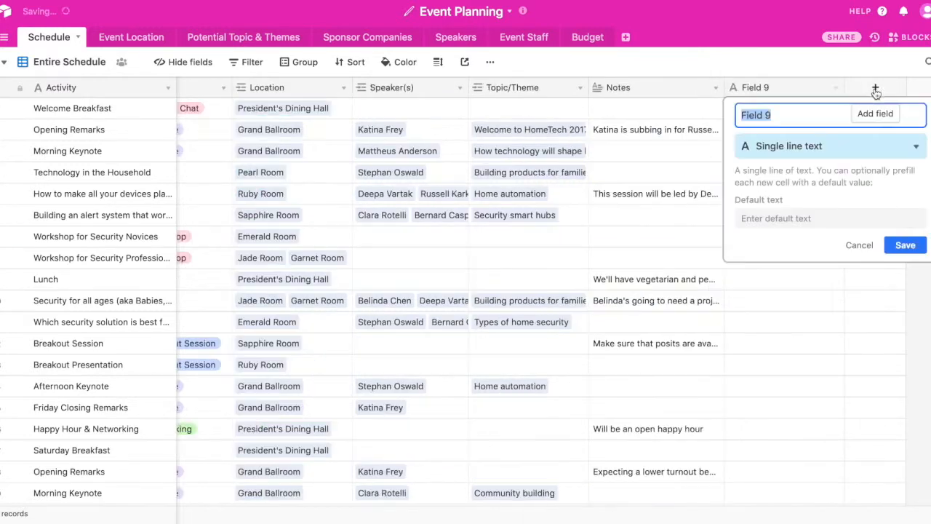
click(862, 246)
click(836, 89)
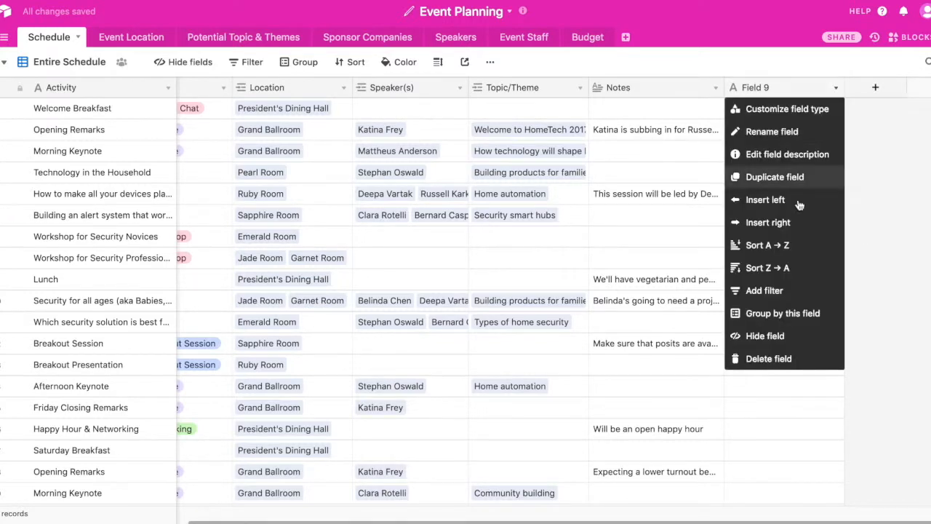
click(760, 359)
View the President's Dining Hall record linked in the Welcome Breakfast activity's Location, and close it.
scroll(764, 317, left, 2)
scroll(764, 318, left, 1)
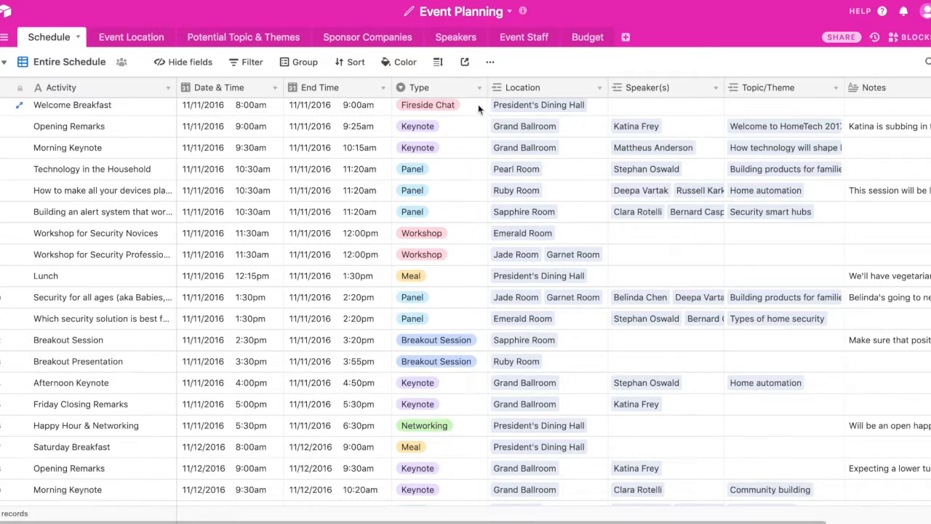
click(562, 126)
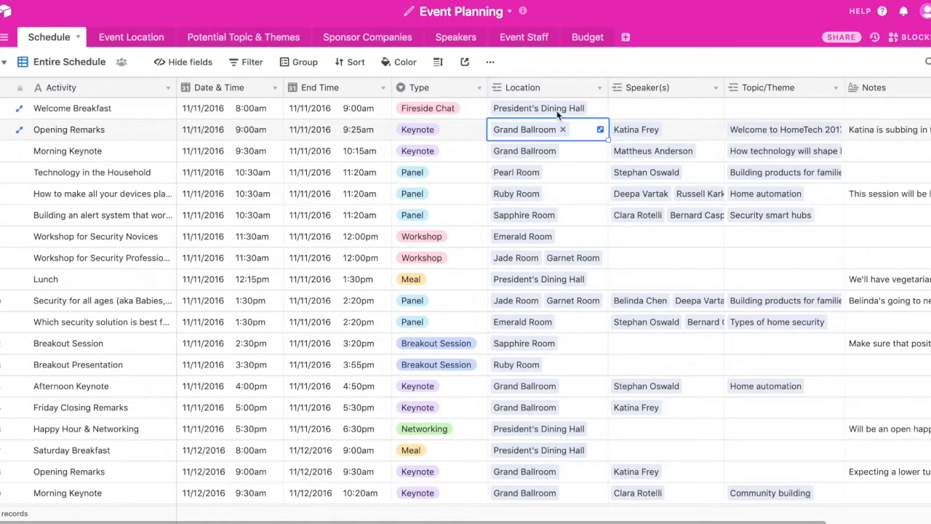
click(558, 110)
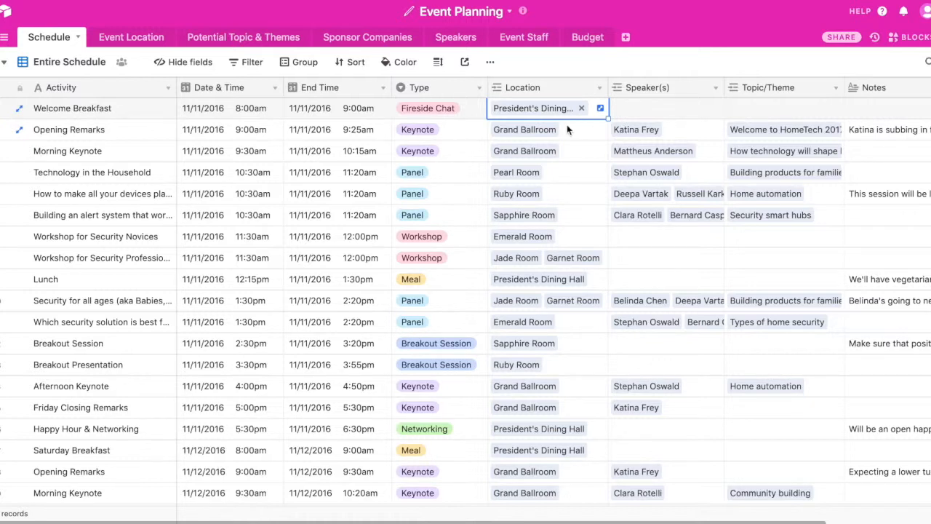
click(529, 109)
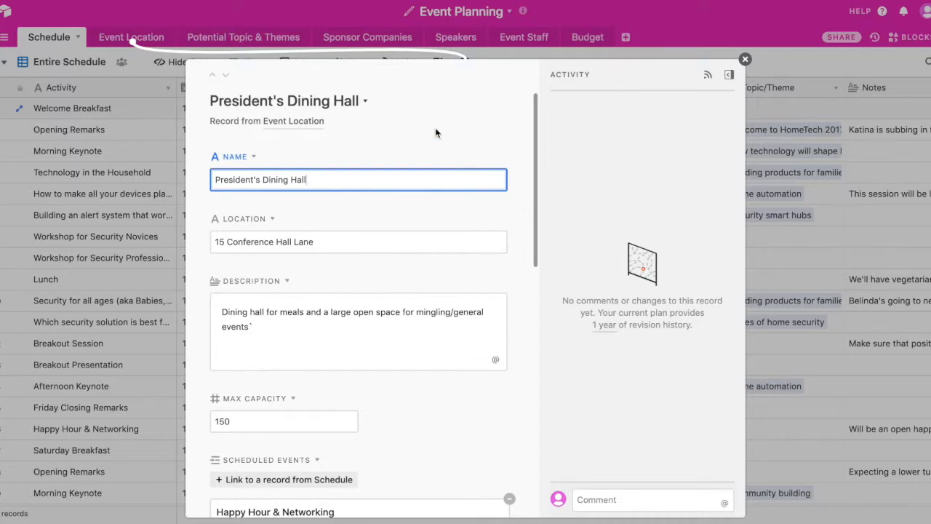
click(172, 160)
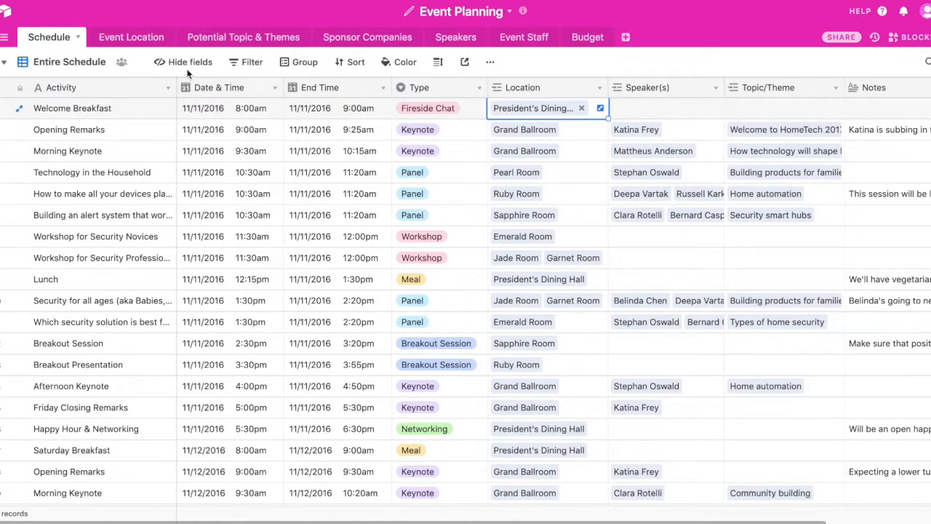
Open the Event Location table and look over its fields through Photo(s).
click(142, 40)
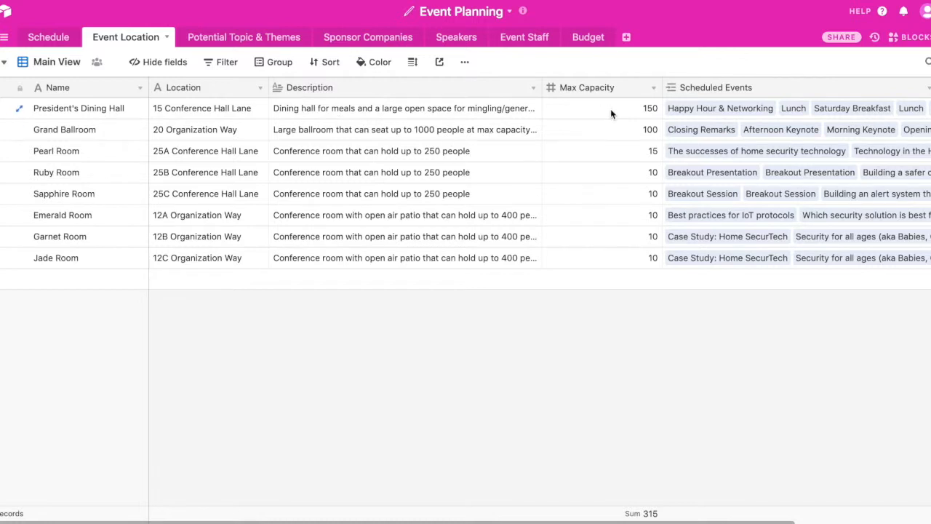
scroll(610, 108, right, 5)
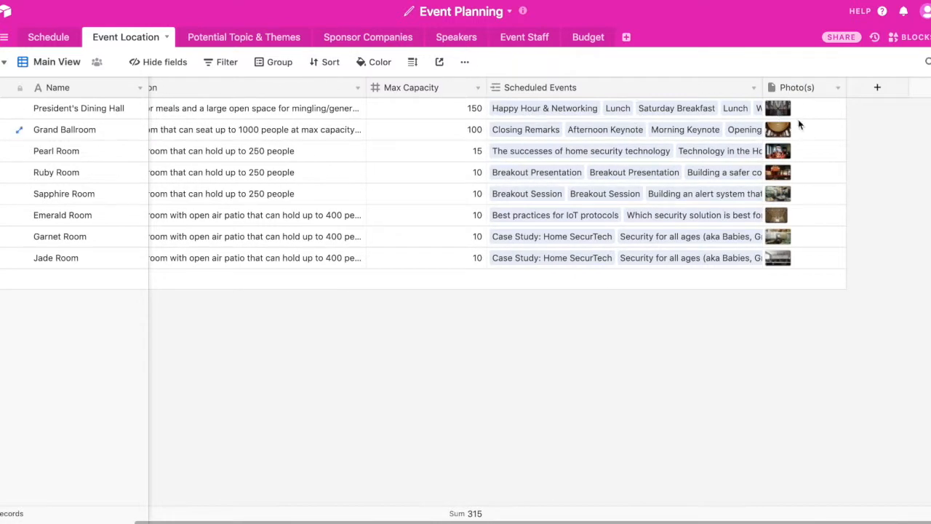
scroll(693, 179, left, 1)
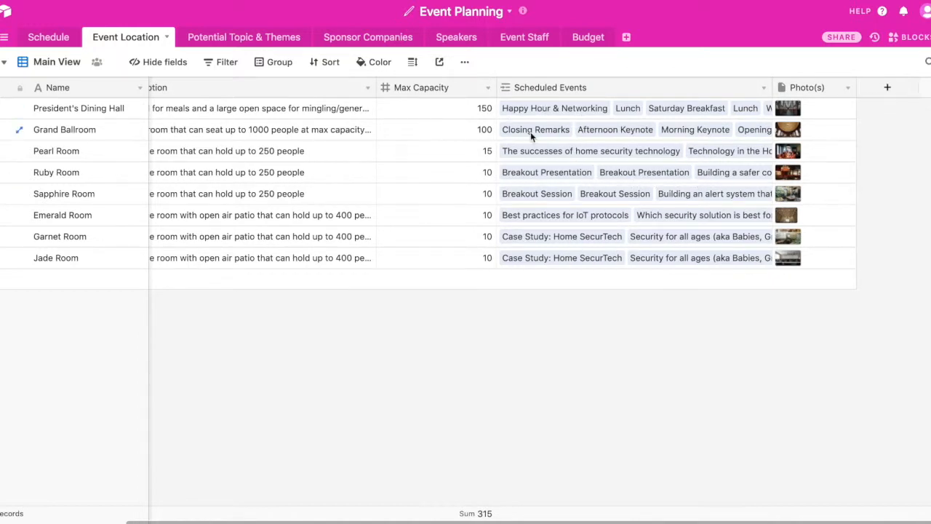
Review the Happy Hour & Networking record linked in President's Dining Hall's Scheduled Events, close it and return to the table's first fields.
click(566, 109)
click(602, 69)
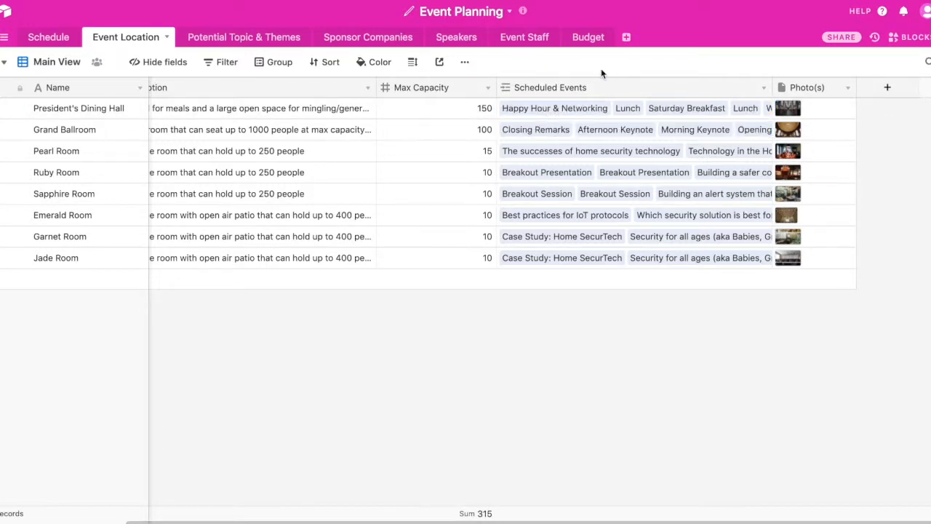
click(551, 108)
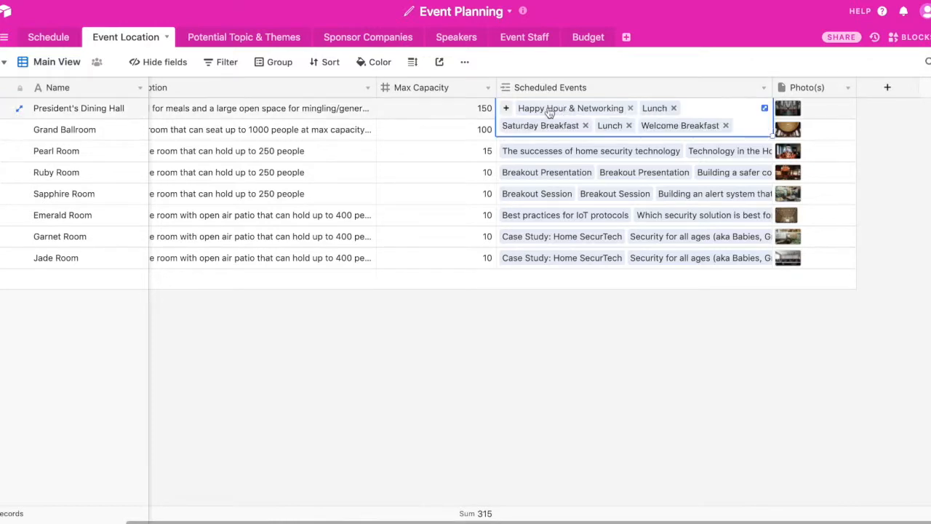
click(564, 109)
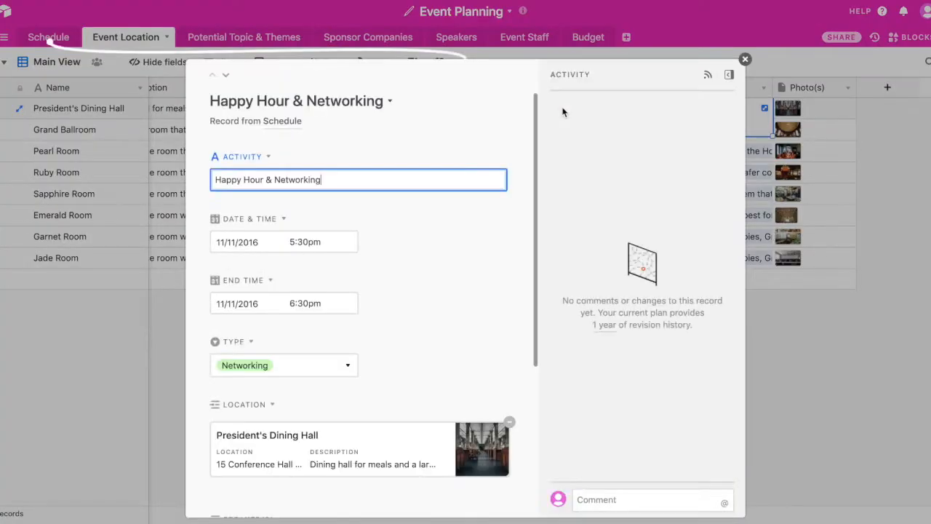
scroll(517, 145, down, 1)
scroll(516, 146, up, 1)
scroll(517, 199, down, 3)
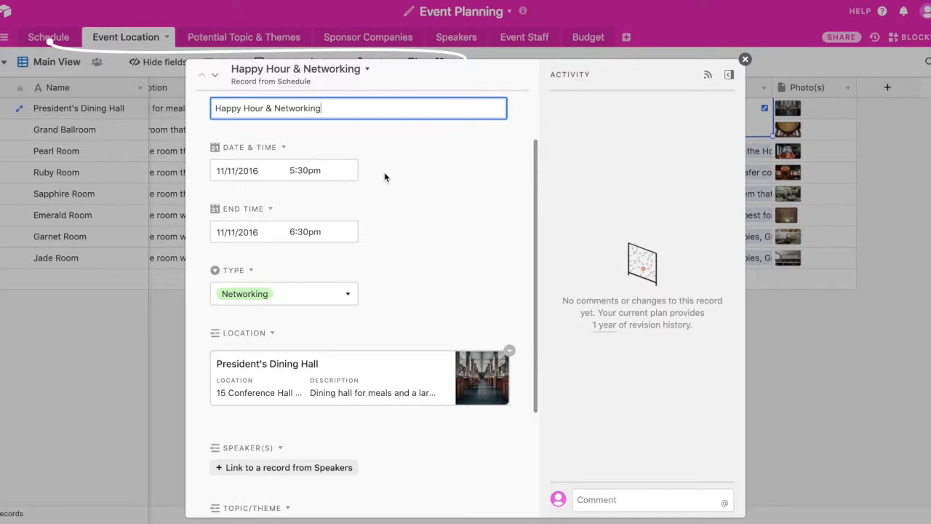
scroll(382, 172, down, 2)
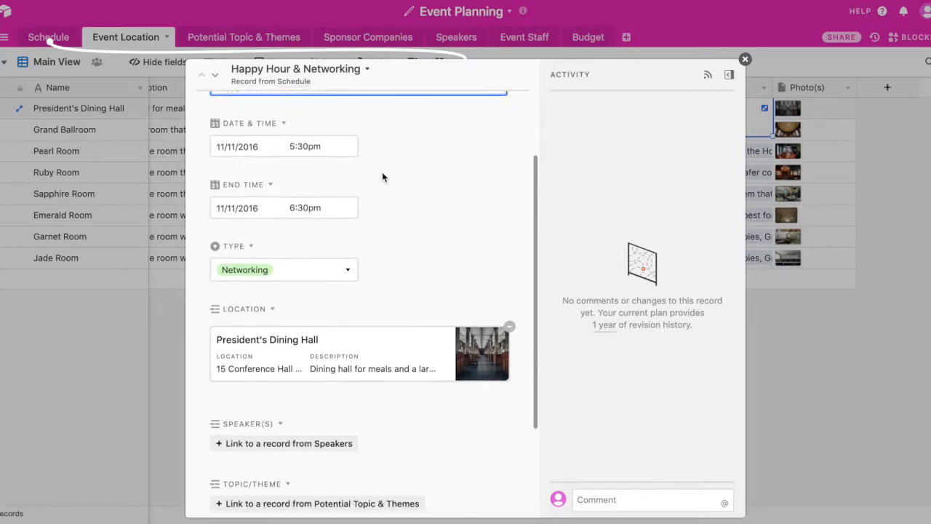
scroll(411, 240, down, 3)
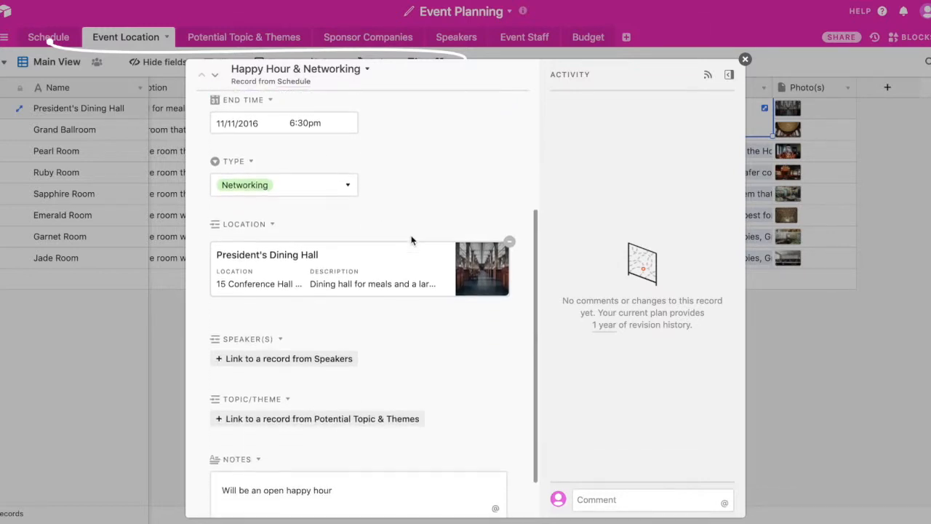
click(779, 193)
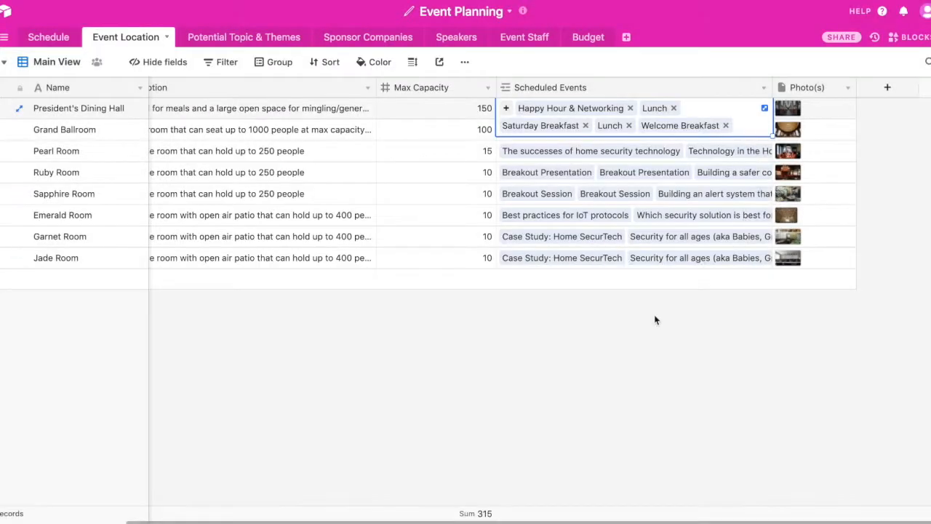
click(606, 341)
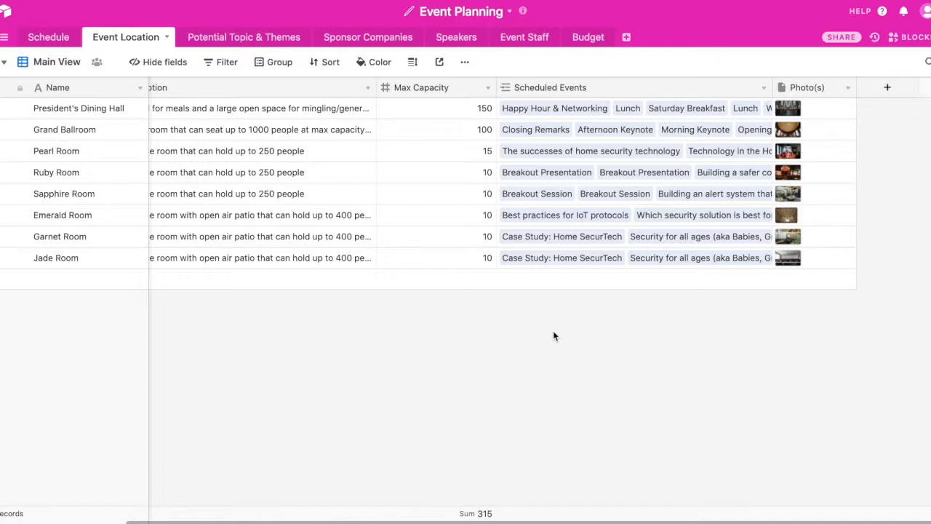
scroll(553, 336, left, 5)
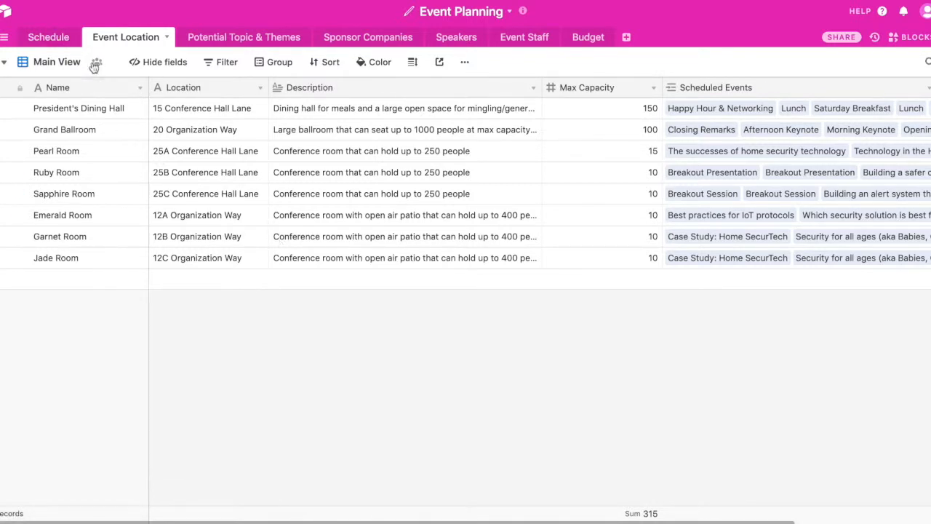
Open the Schedule table's Friday Schedule (11/11) view and inspect its Date & Time filter.
click(64, 38)
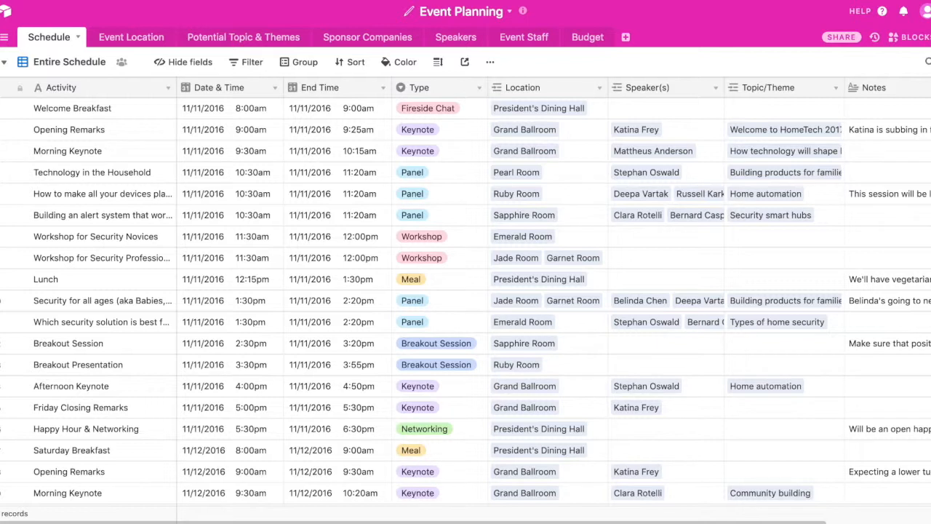
click(52, 69)
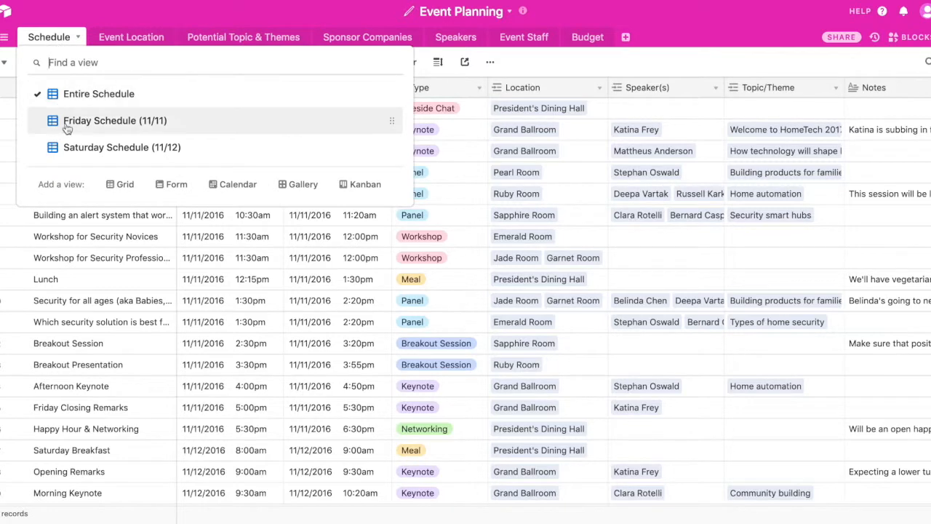
click(97, 125)
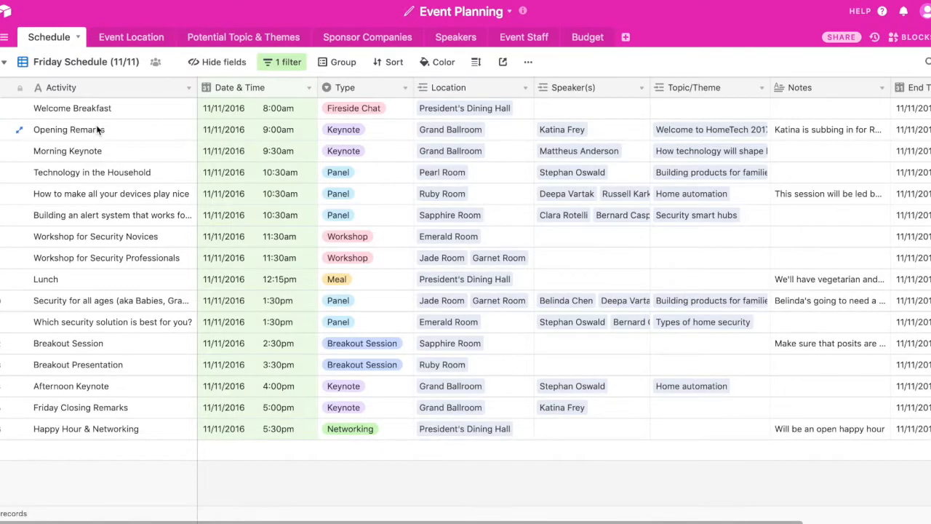
click(288, 63)
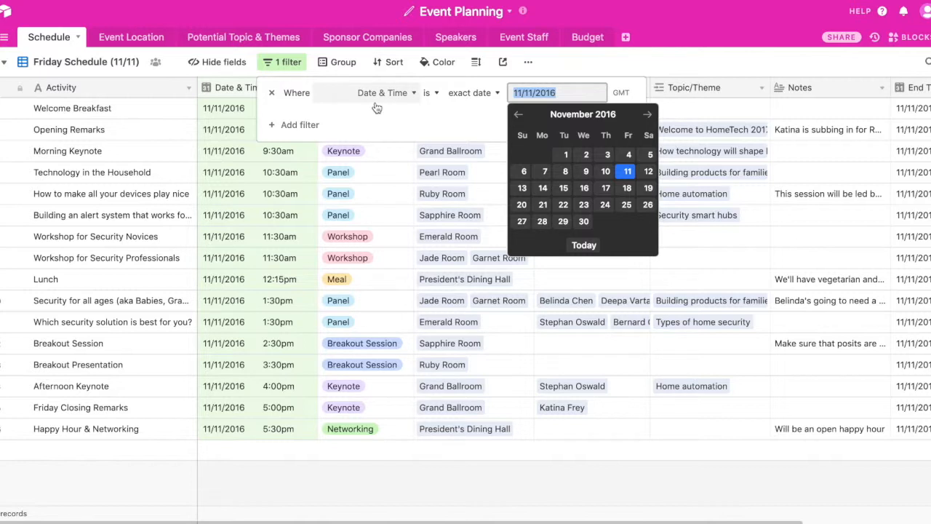
click(652, 28)
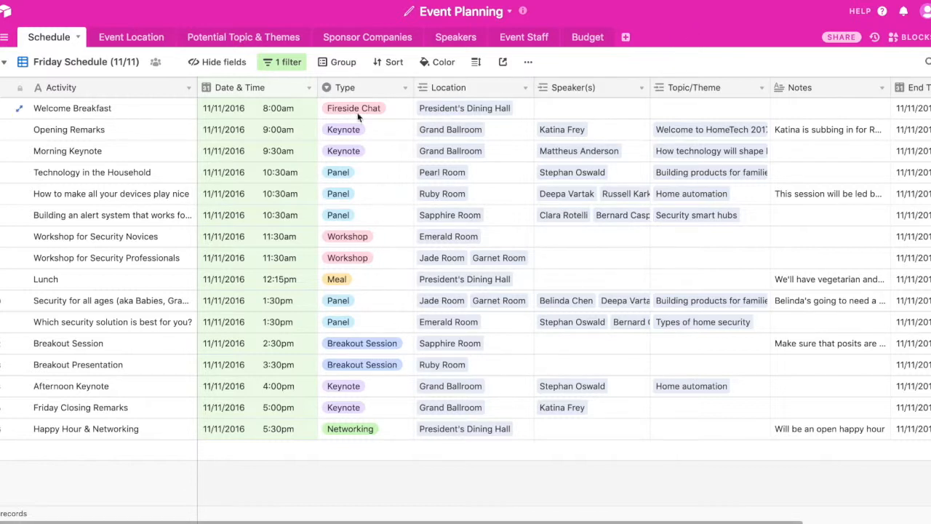
Add a grid view named Keynote Sessions to the Schedule table.
click(99, 63)
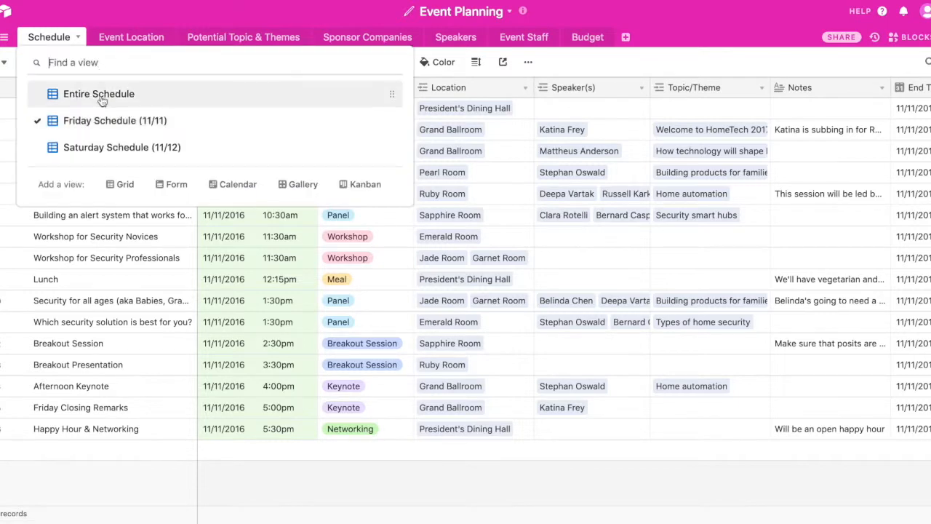
click(118, 184)
text(Key)
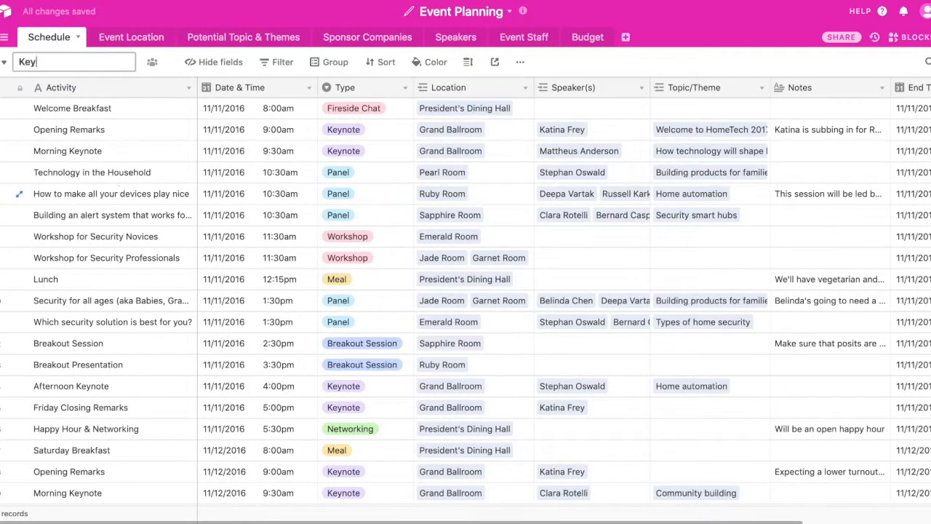
text(note Sessions)
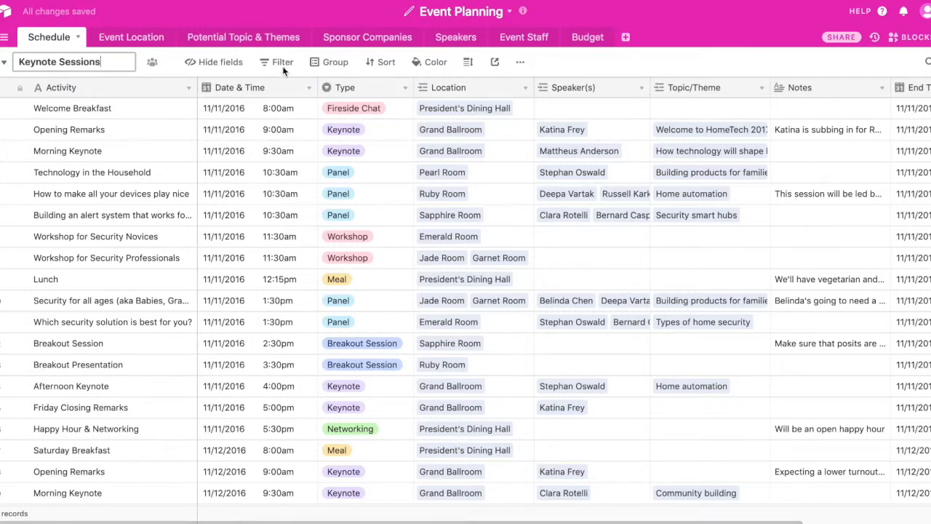
key(Return)
Filter the Keynote Sessions view to records where Type is Keynote.
click(262, 64)
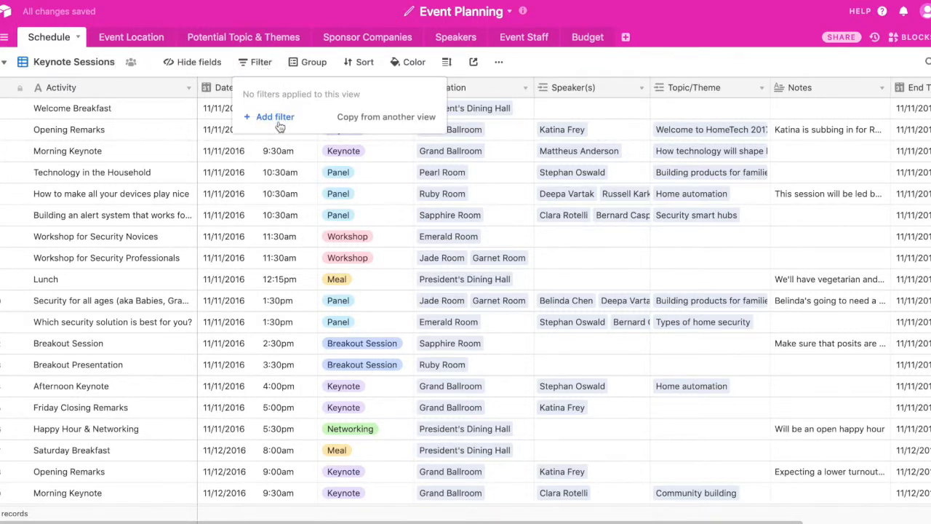
click(279, 122)
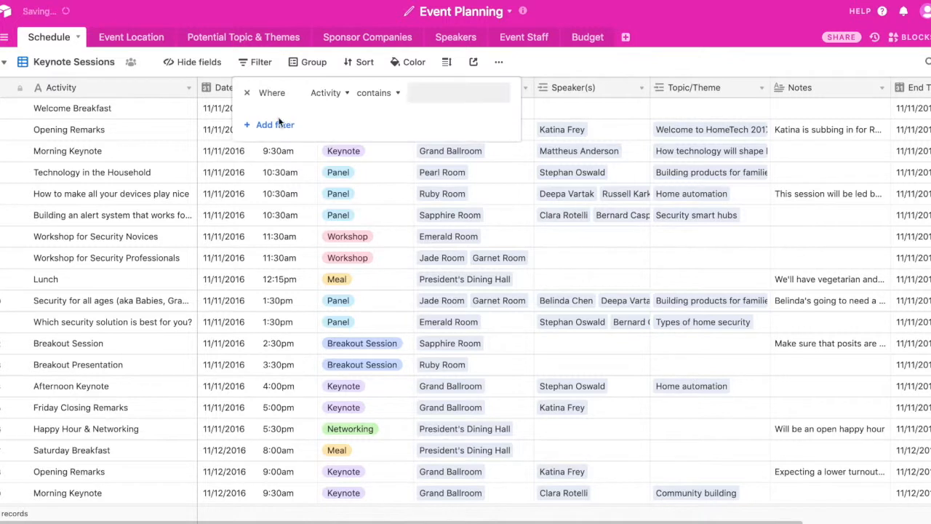
click(325, 92)
text(ty)
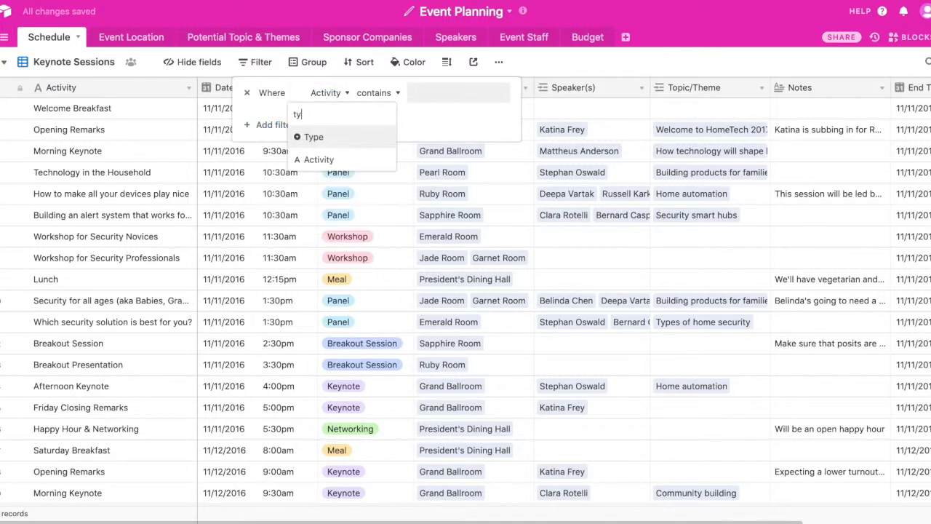
click(324, 139)
click(399, 96)
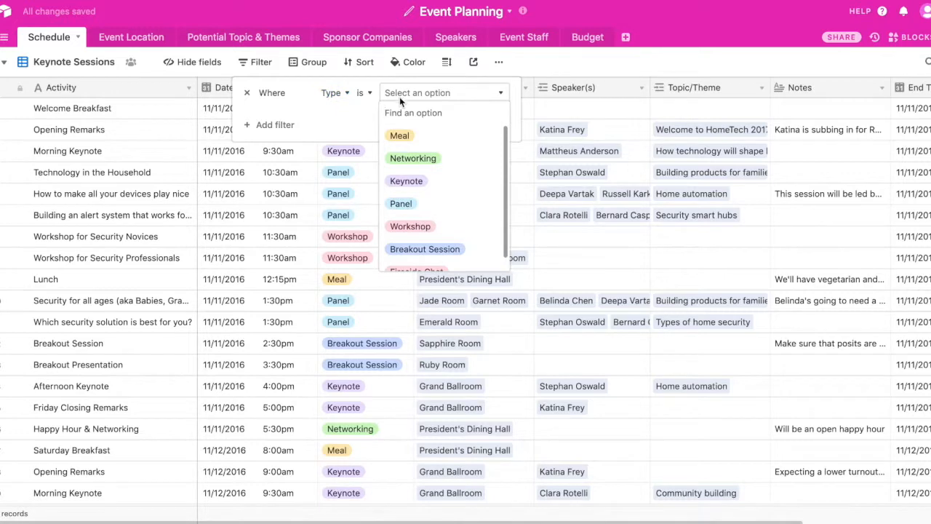
click(416, 184)
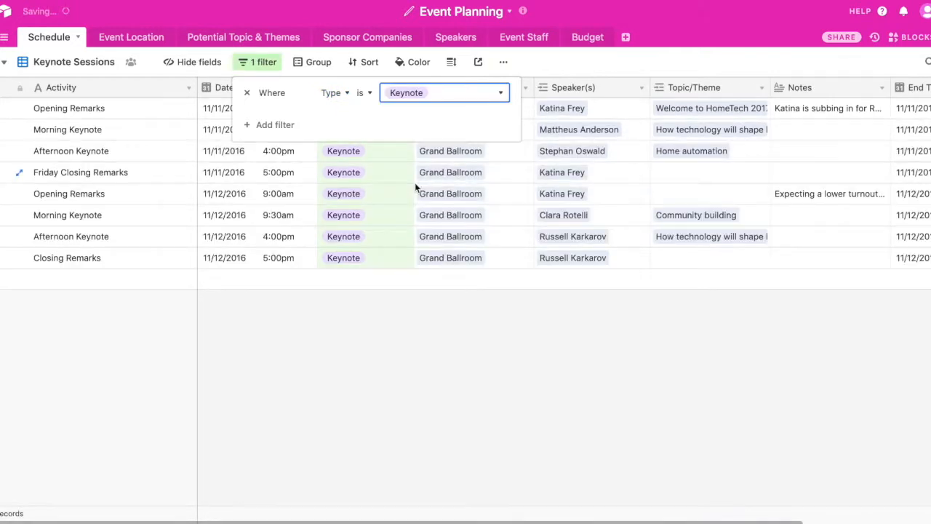
click(424, 334)
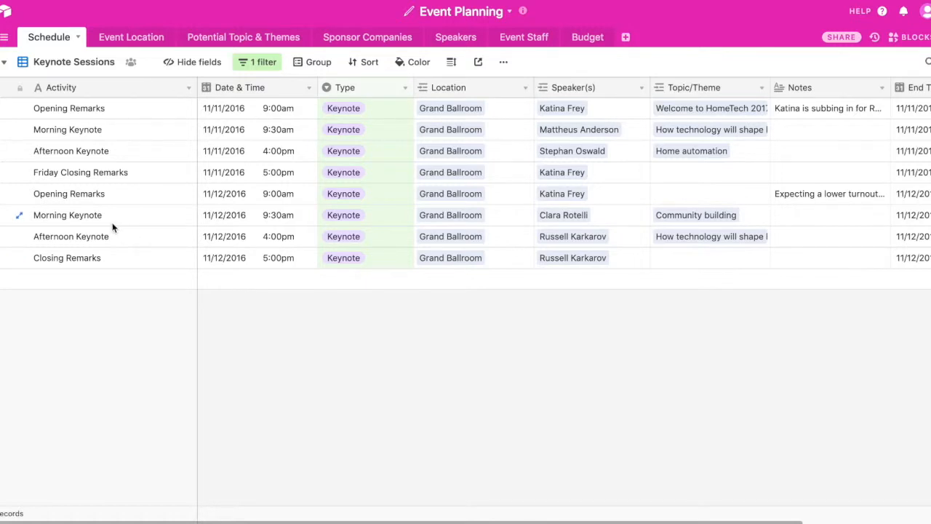
Show the Event Location table in its Gallery View.
click(133, 34)
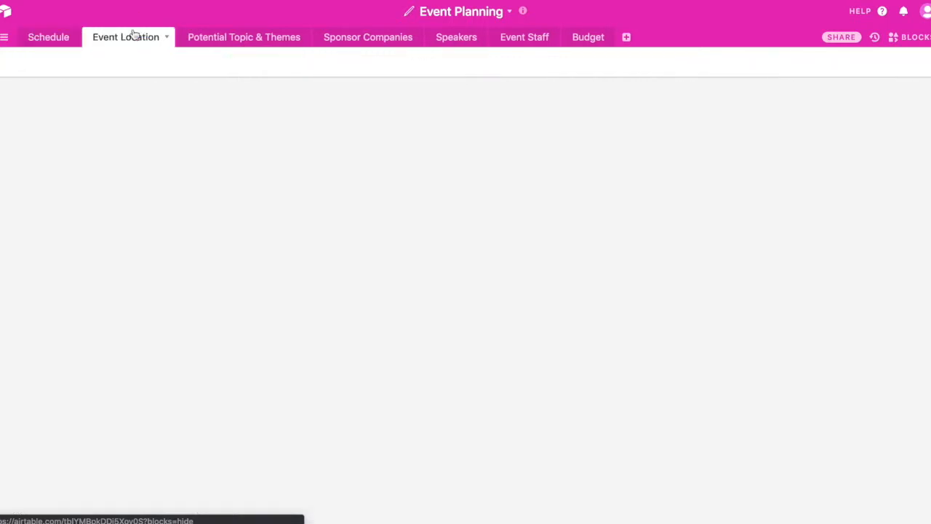
click(65, 64)
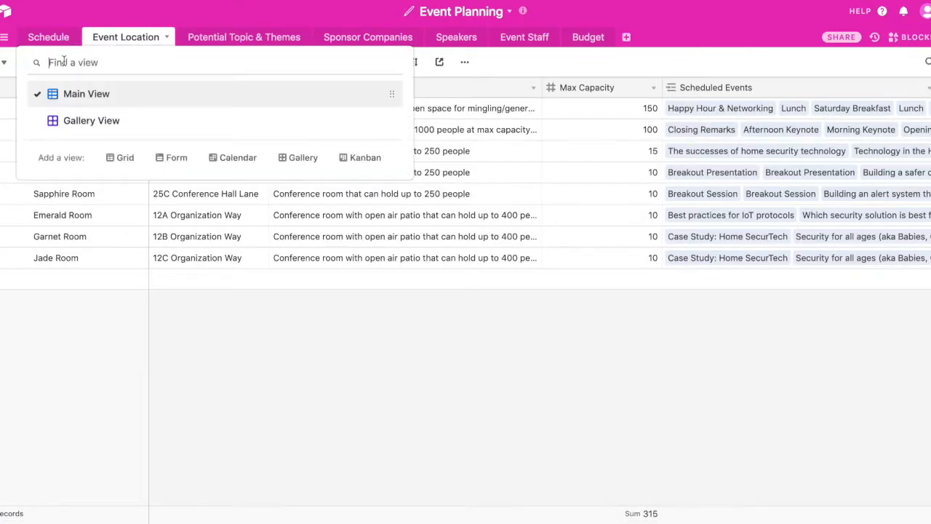
click(99, 127)
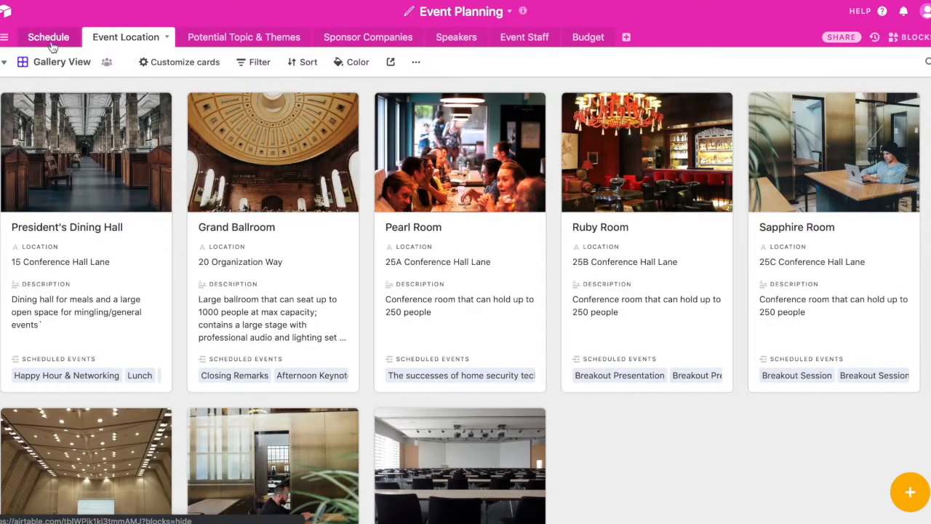
Add a calendar view to the Schedule table using Date & Time as the date field and End Time as the end date.
click(51, 39)
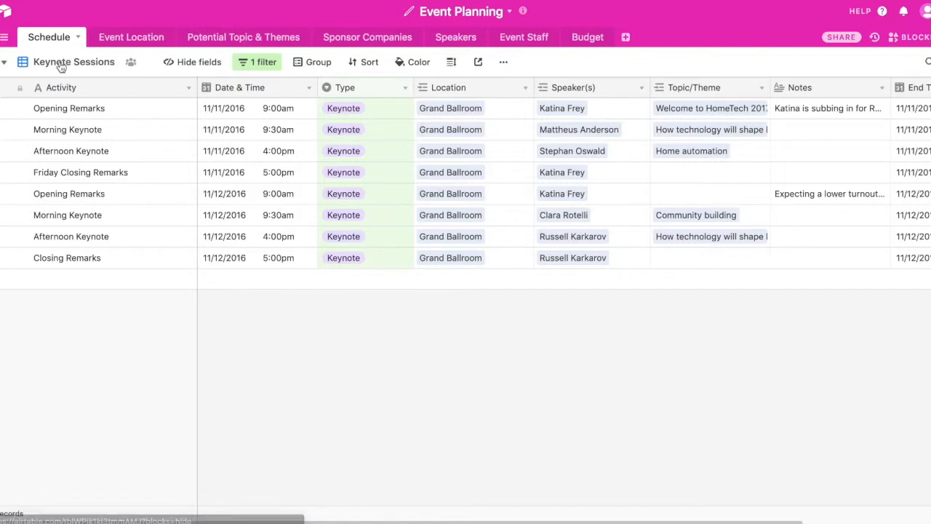
click(60, 64)
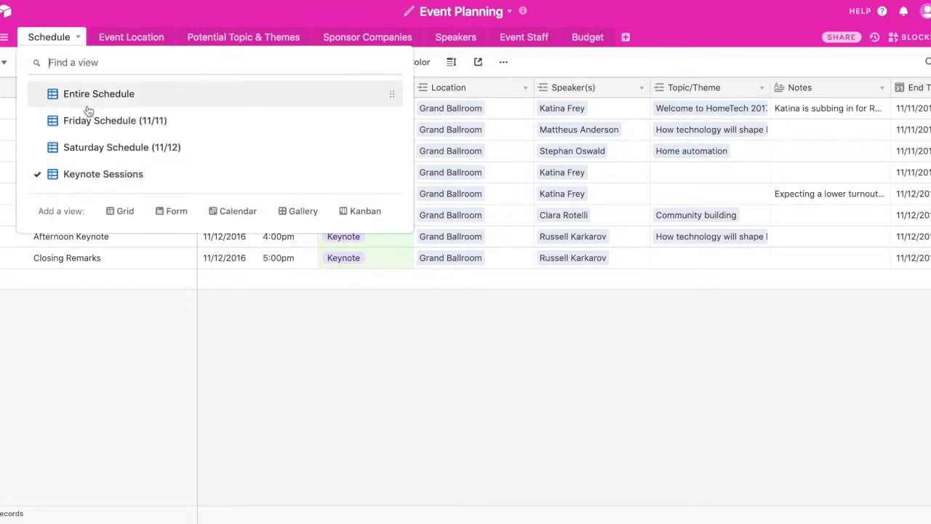
click(230, 213)
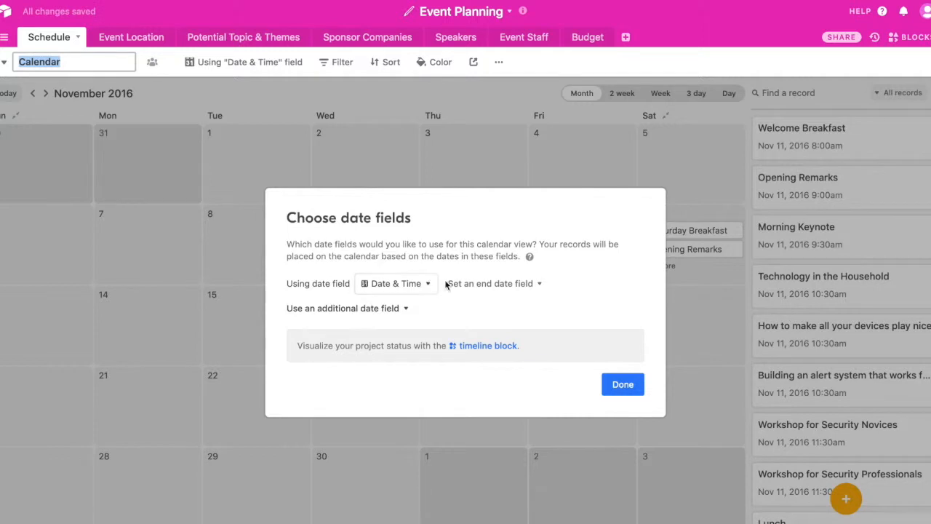
click(492, 283)
click(494, 327)
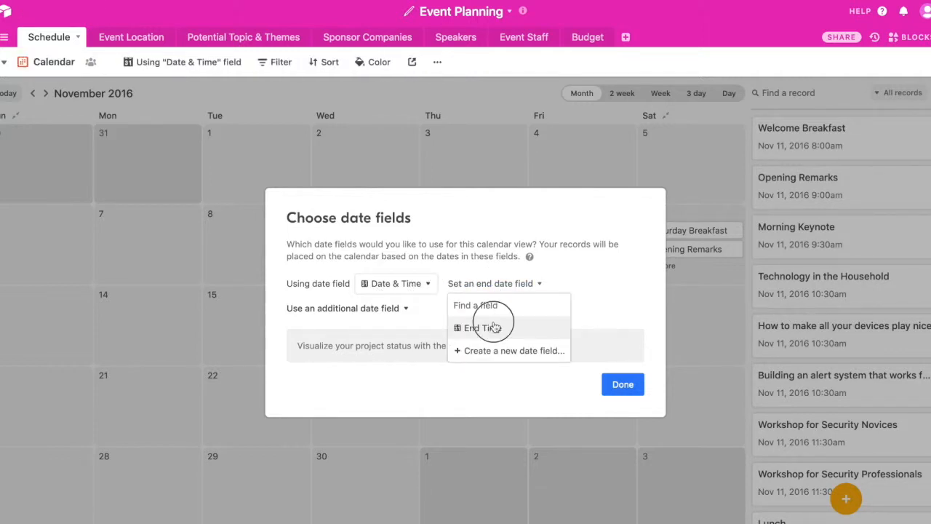
click(623, 385)
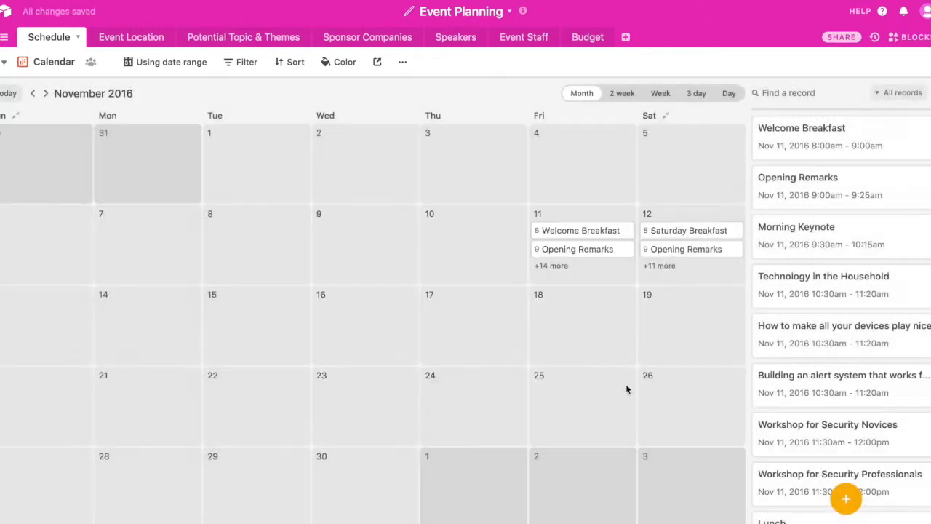
Show the calendar in the 3 day layout for Nov 11 - Nov 13, 2016 and look over the scheduled activities.
click(693, 94)
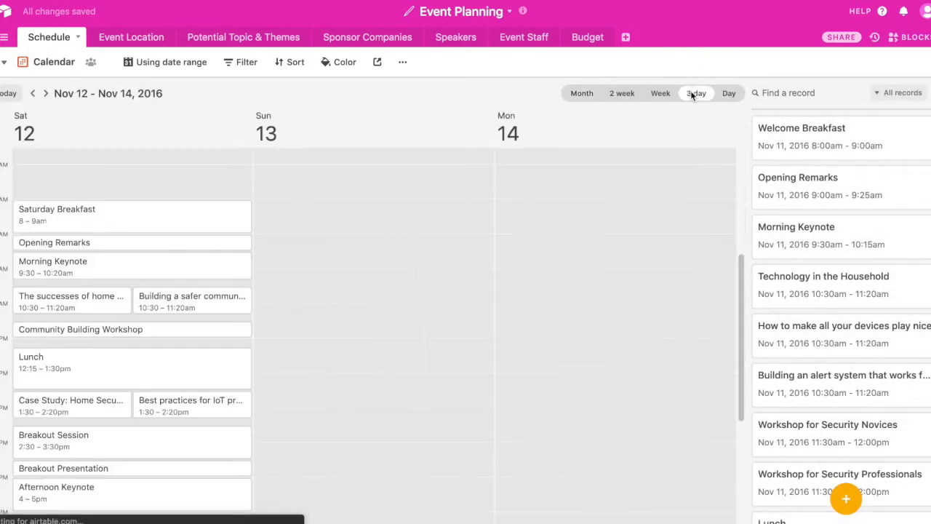
click(32, 93)
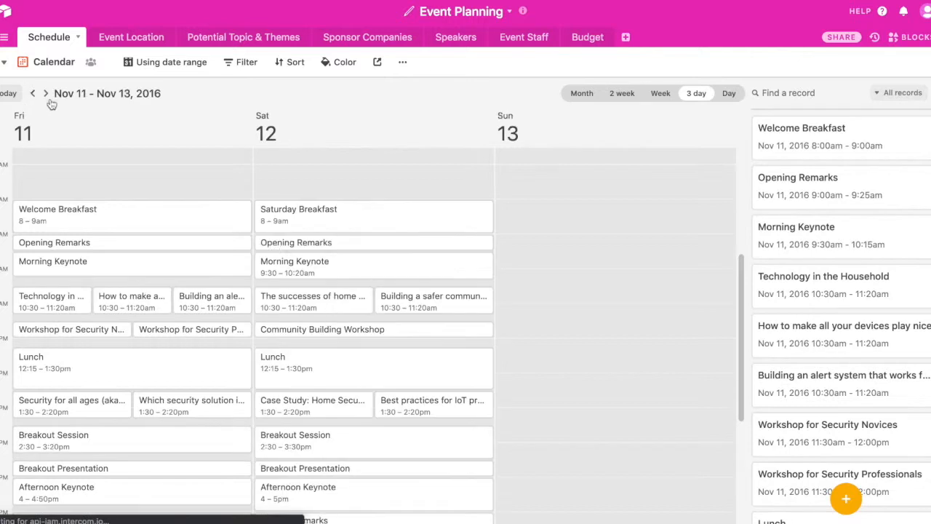
scroll(290, 318, down, 3)
scroll(289, 318, up, 3)
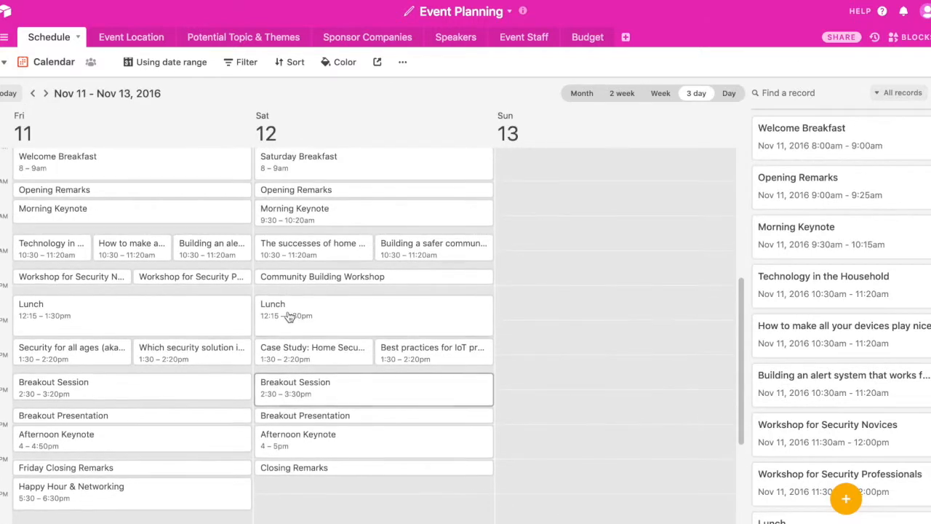
Return the Schedule table to the Entire Schedule view and look over its list of views and available view types.
click(52, 62)
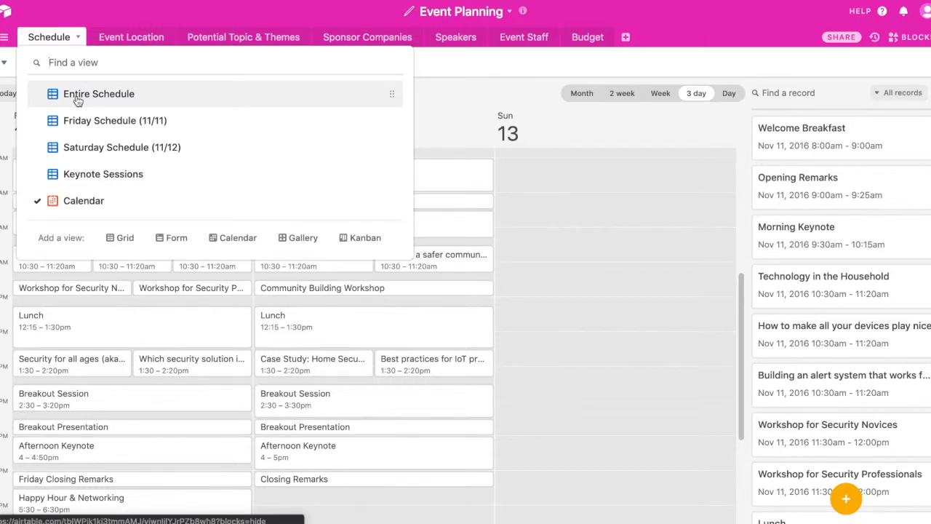
click(78, 99)
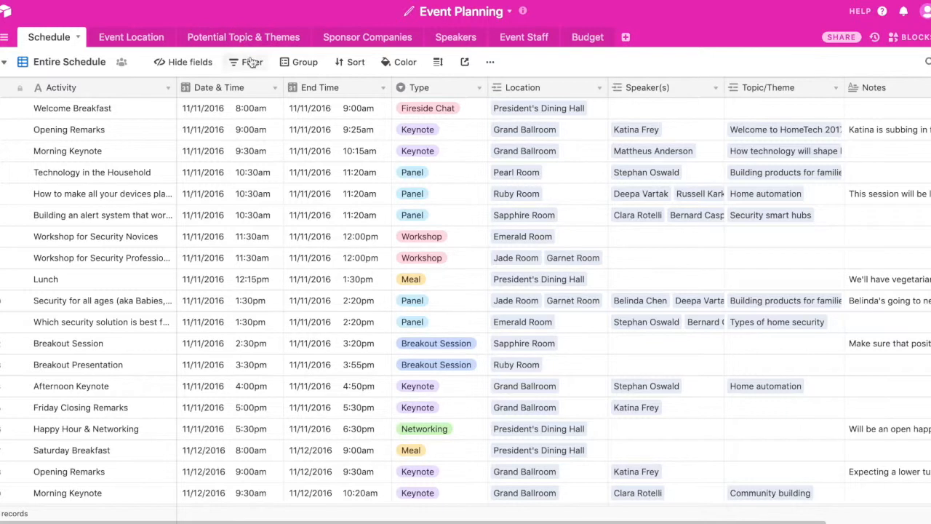
click(79, 64)
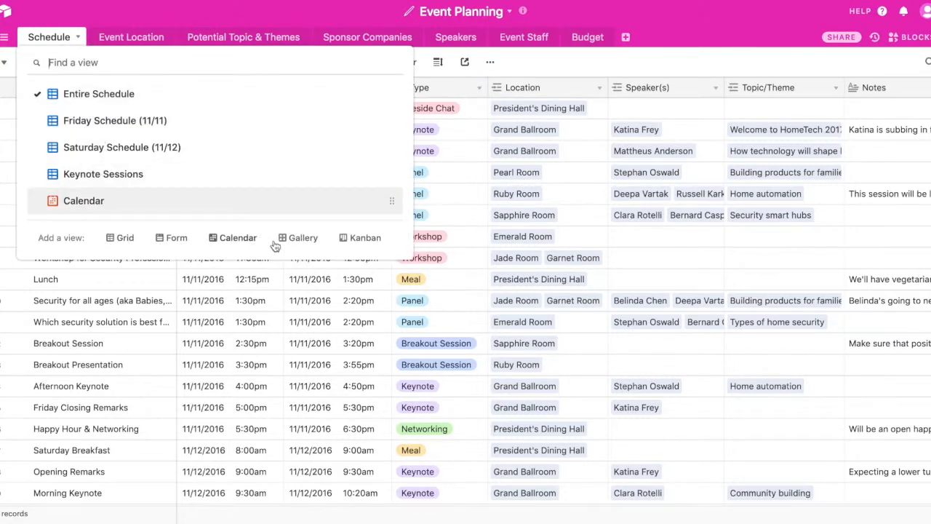
click(662, 34)
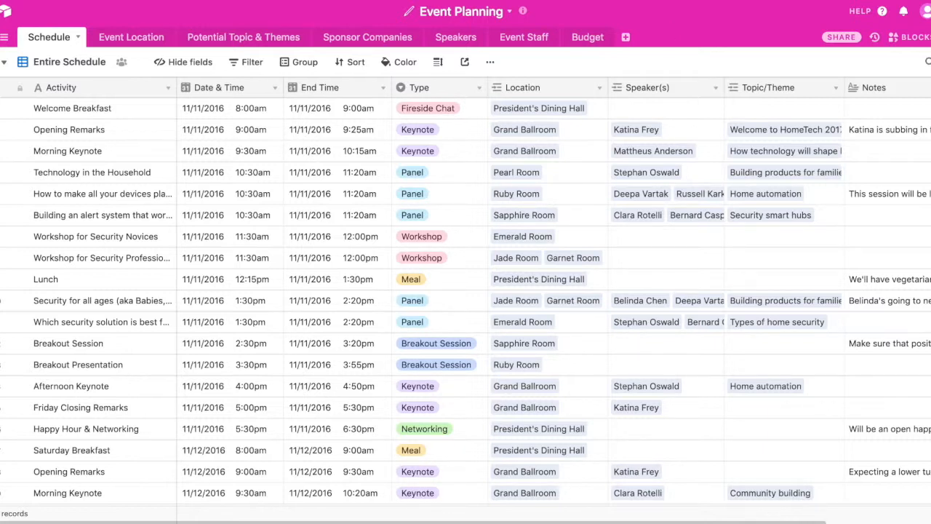
Open the base's blocks and examine the Description, Send SMS and SendGrid blocks on Dashboard 1.
click(910, 37)
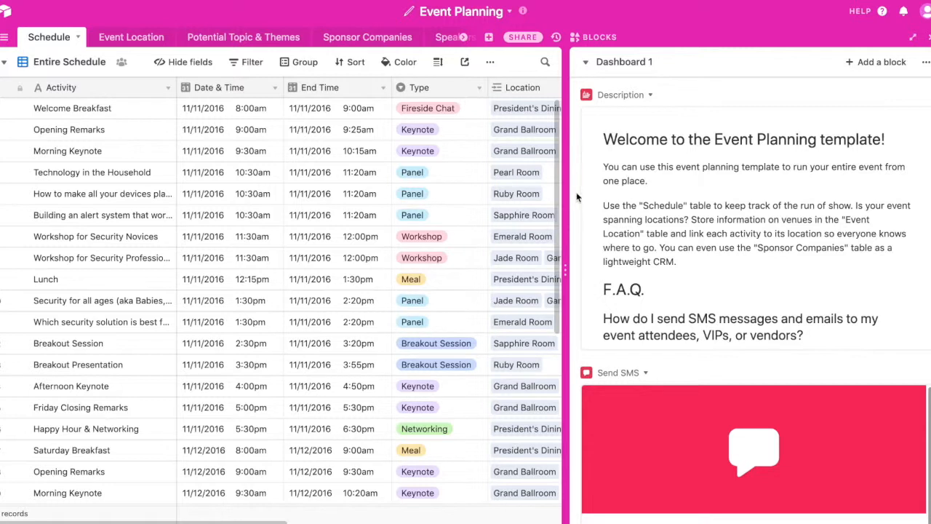
scroll(641, 206, down, 1)
scroll(640, 205, down, 1)
scroll(640, 206, up, 2)
scroll(574, 215, down, 4)
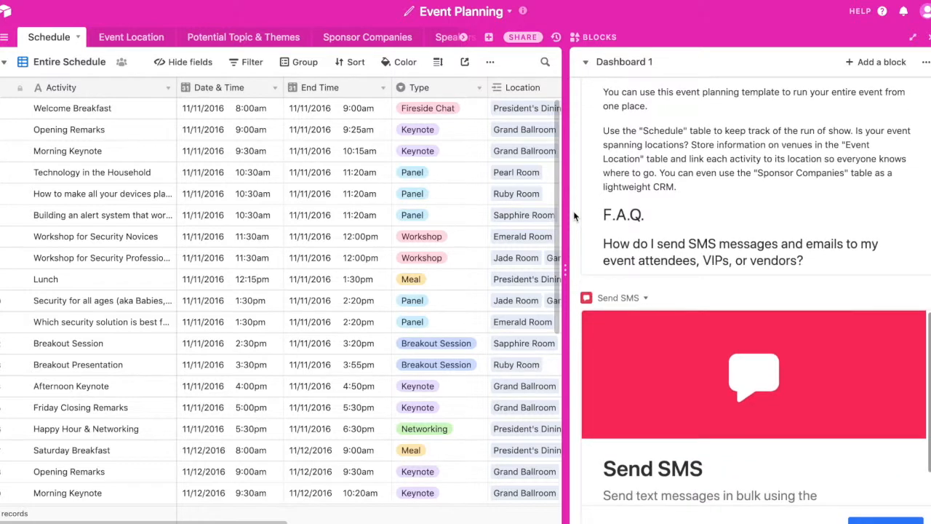
scroll(574, 214, down, 4)
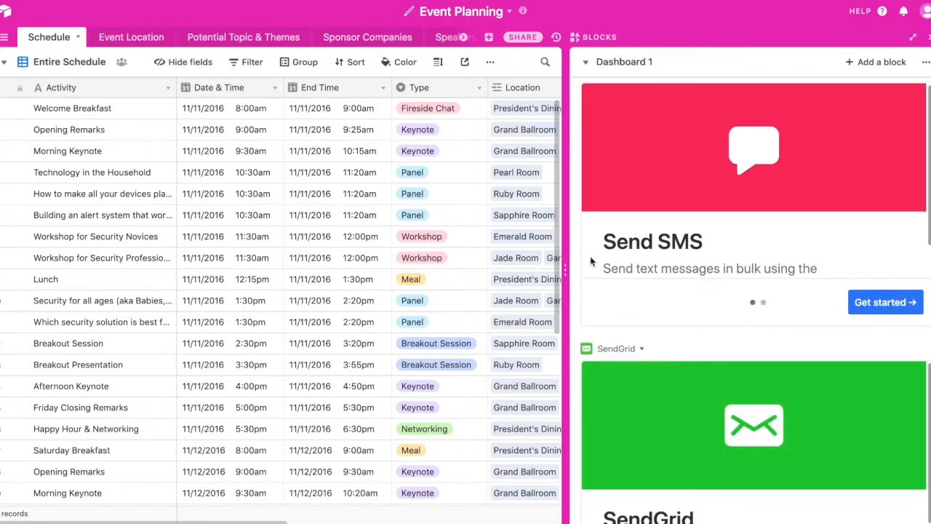
scroll(573, 286, down, 2)
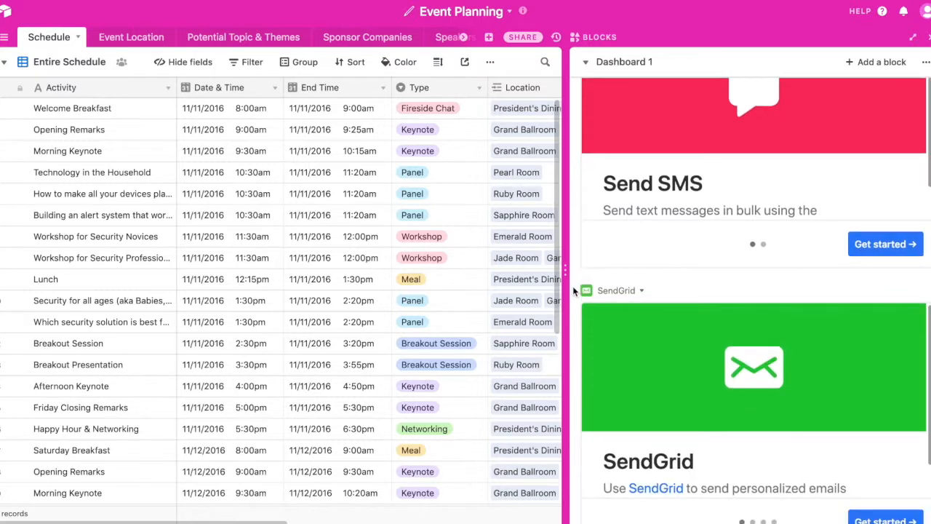
scroll(573, 286, down, 1)
scroll(573, 286, up, 10)
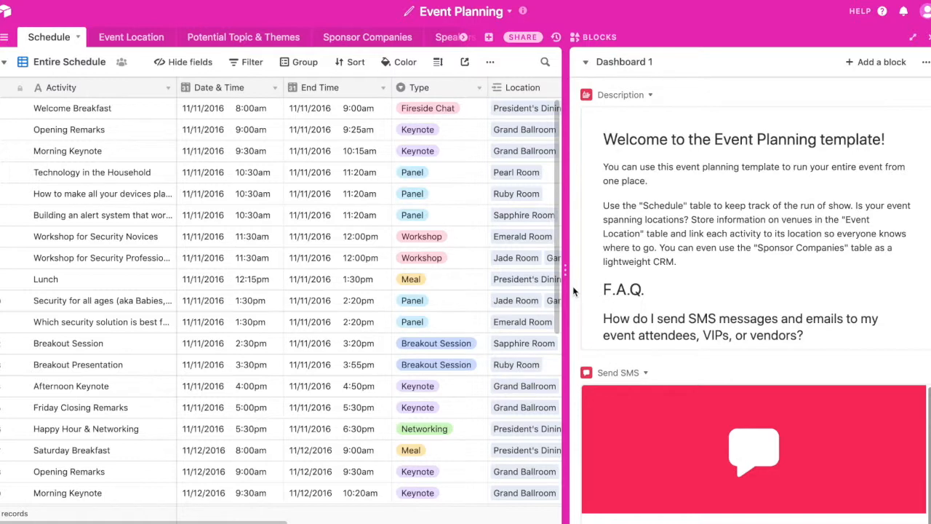
View the catalogue of blocks that can be added to the base, and close it along with the blocks dashboard.
click(879, 63)
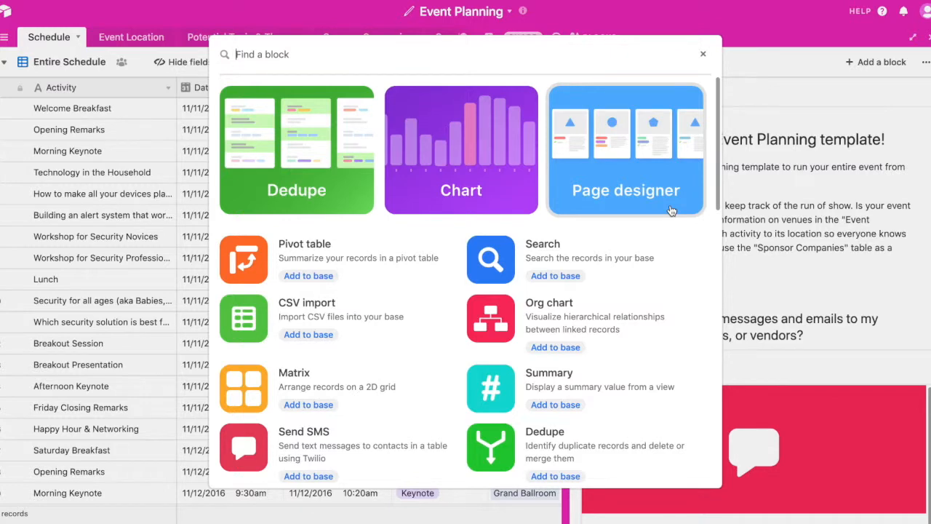
click(702, 54)
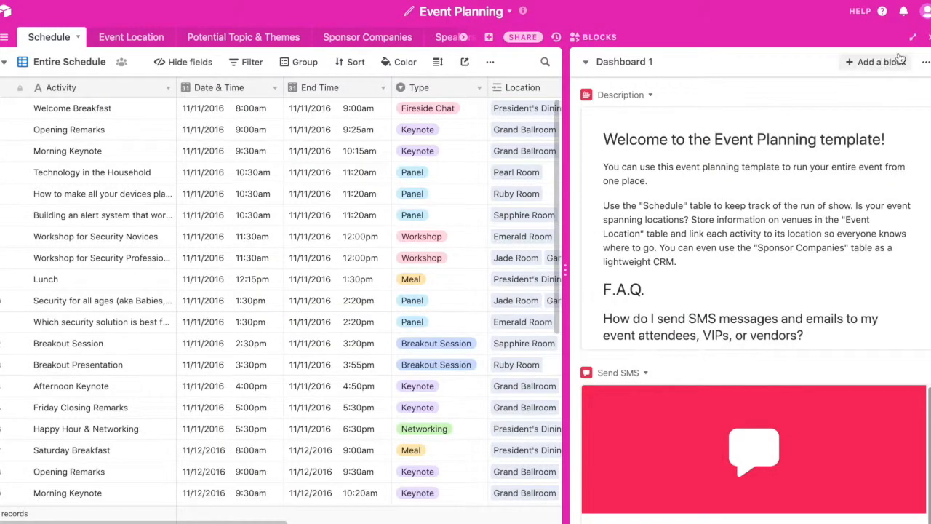
click(929, 37)
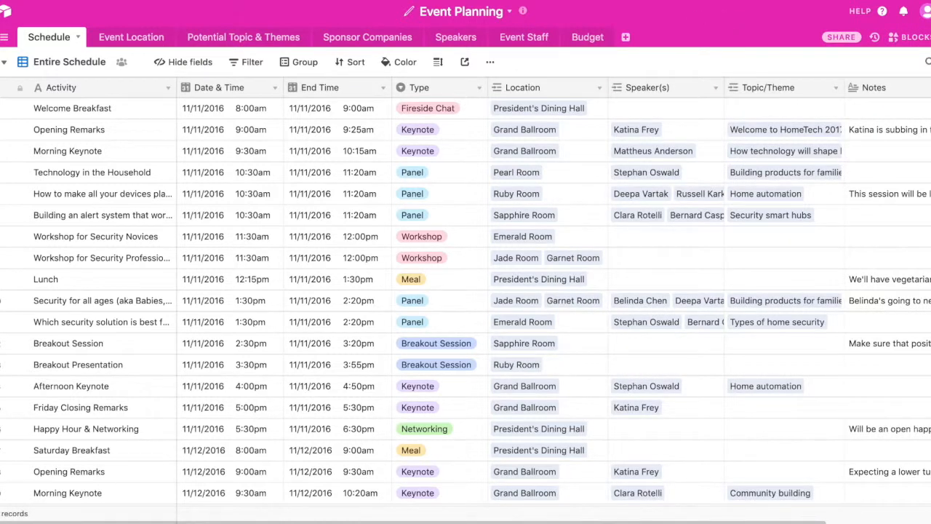